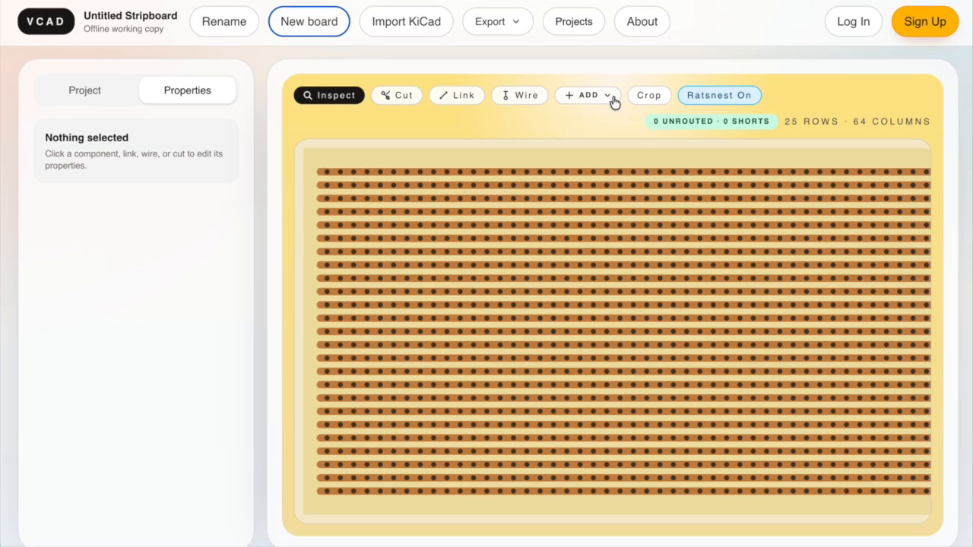
Add two vertical axial resistors starting in row 5, at columns 14 and 16.
{"action": "left_click", "coordinate": [612, 97]}
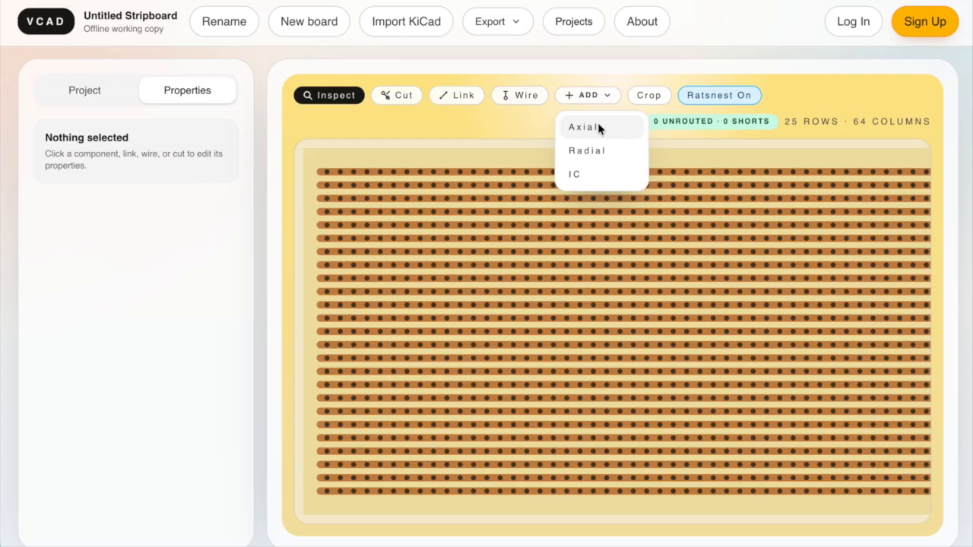
{"action": "left_click", "coordinate": [599, 128]}
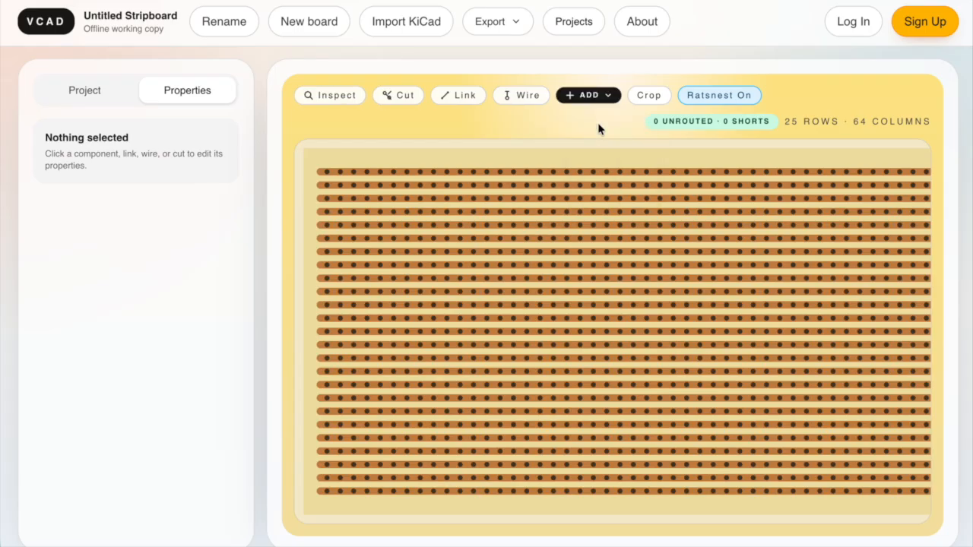
{"action": "left_click", "coordinate": [514, 237]}
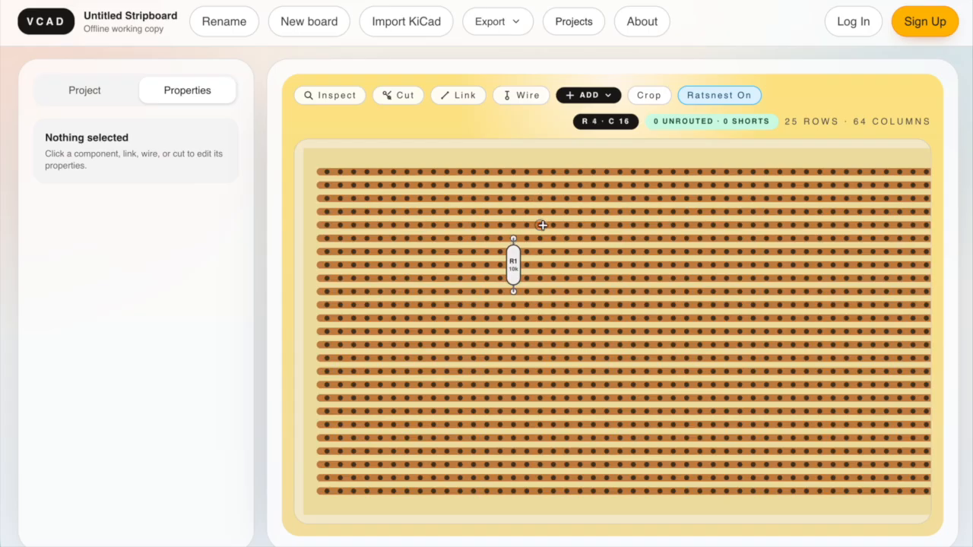
{"action": "left_click", "coordinate": [540, 237]}
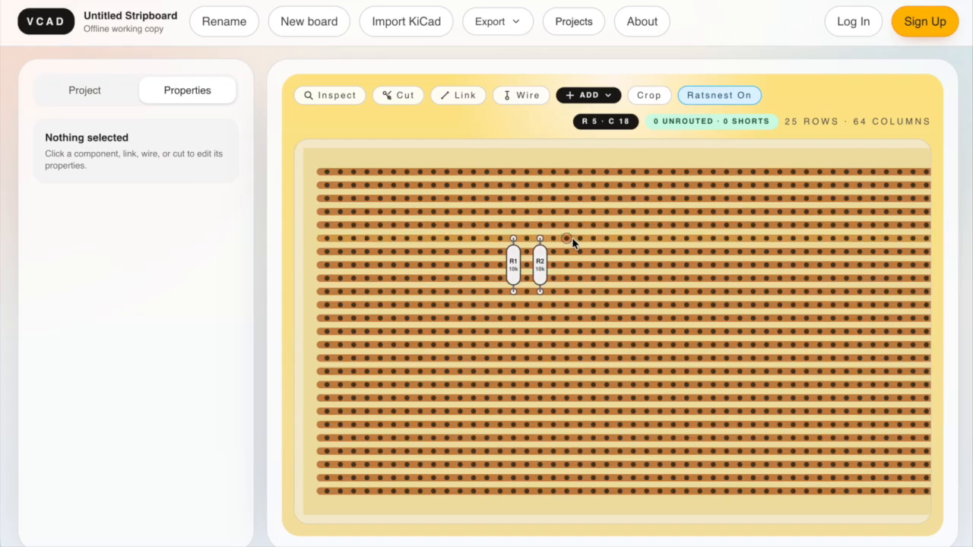
Add a radial capacitor in row 5, column 19, beside the resistors.
{"action": "left_click", "coordinate": [590, 96]}
{"action": "left_click", "coordinate": [594, 151]}
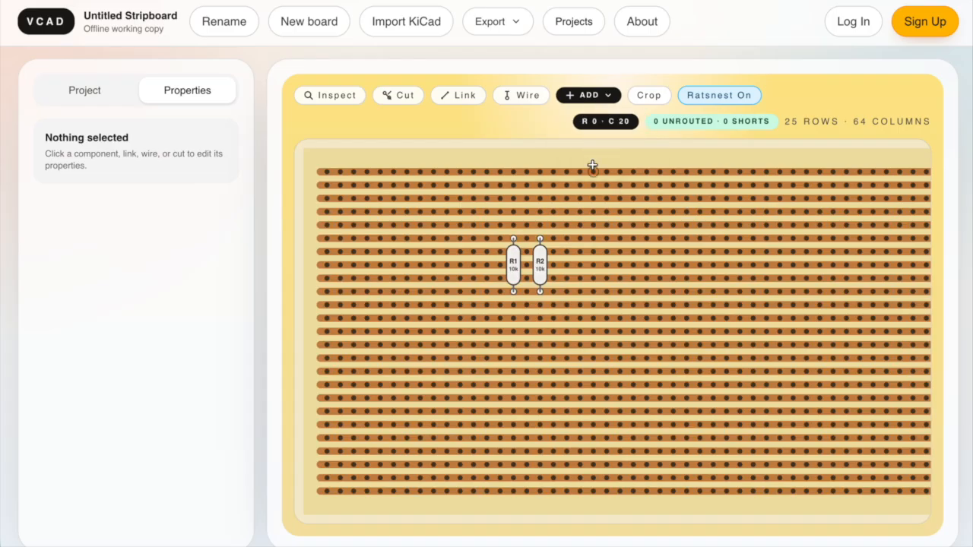
{"action": "left_click", "coordinate": [580, 242]}
Add two ICs side by side with pin 1 in row 6, at columns 22 and 28.
{"action": "left_click", "coordinate": [573, 96]}
{"action": "left_click", "coordinate": [579, 174]}
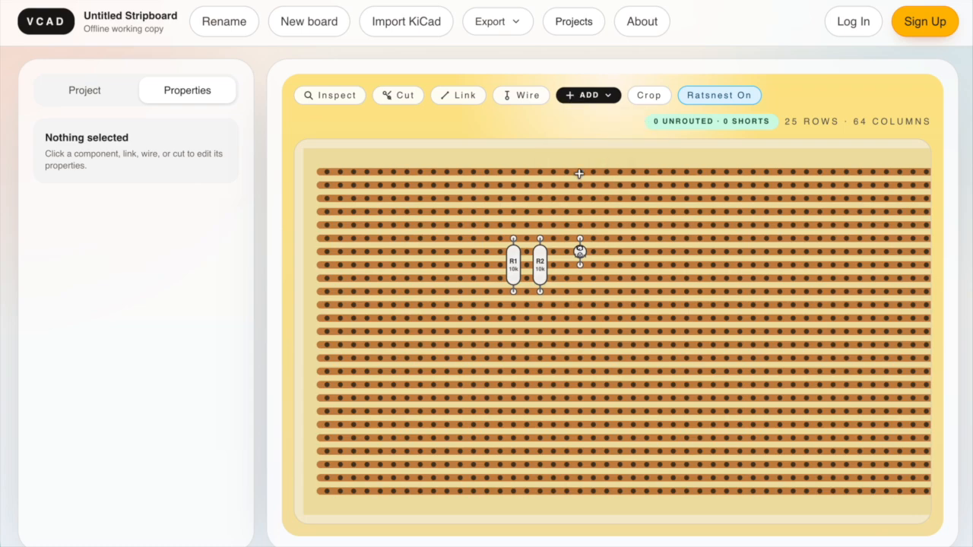
{"action": "left_click", "coordinate": [631, 252]}
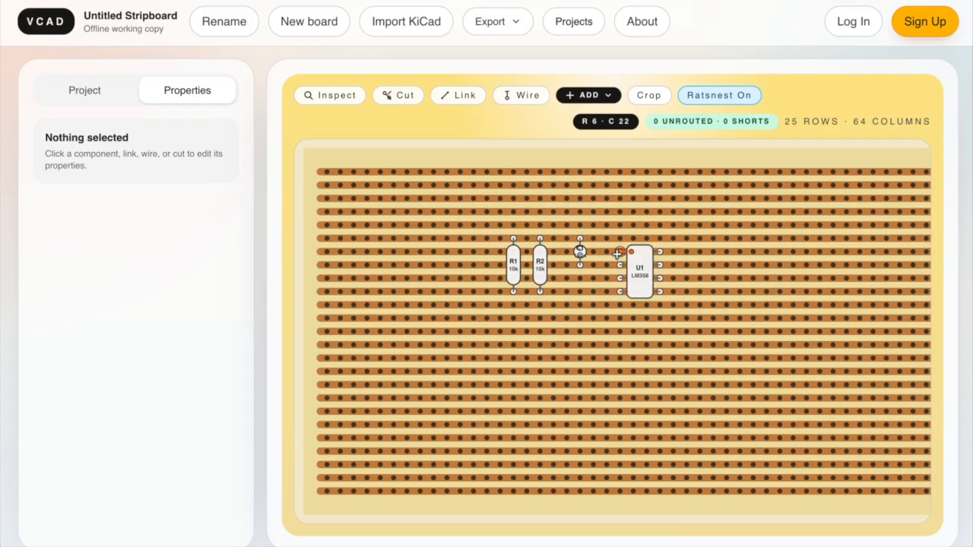
{"action": "left_click", "coordinate": [699, 252]}
{"action": "key", "text": "Escape"}
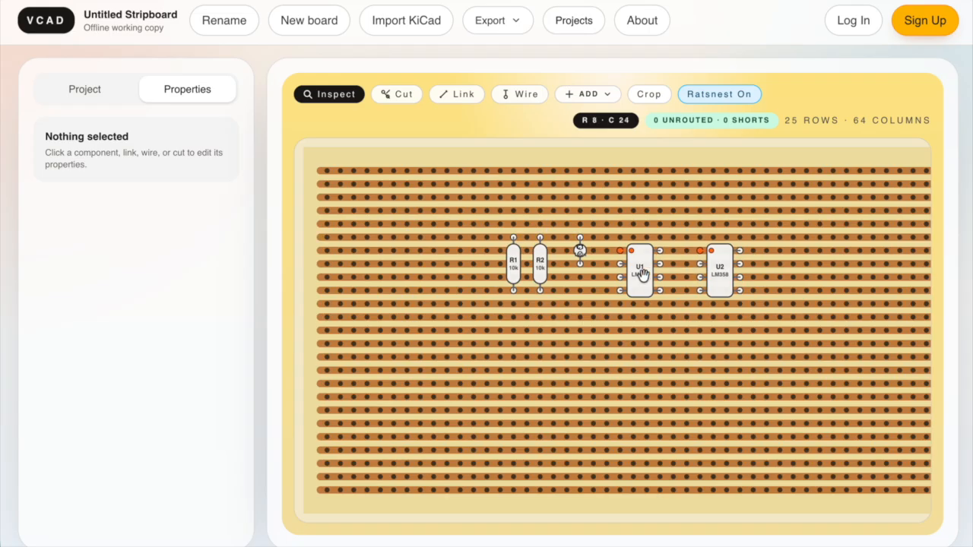
Move chip U1 to row 11, column 19 and change it to a single-row layout with 3 pins.
{"action": "left_click_drag", "start_coordinate": [639, 273], "coordinate": [578, 315]}
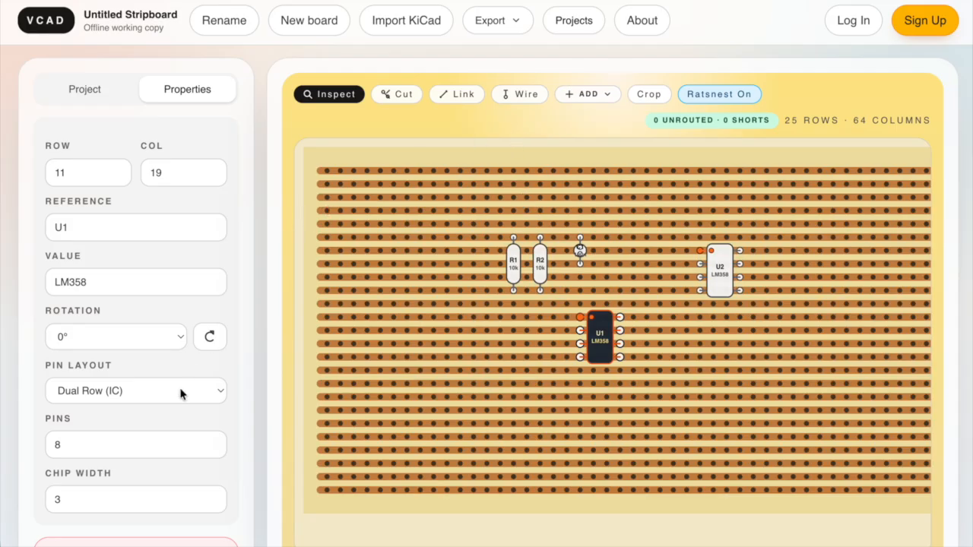
{"action": "scroll", "coordinate": [183, 393], "scroll_direction": "down", "scroll_amount": 1}
{"action": "left_click", "coordinate": [190, 369]}
{"action": "left_click", "coordinate": [180, 351]}
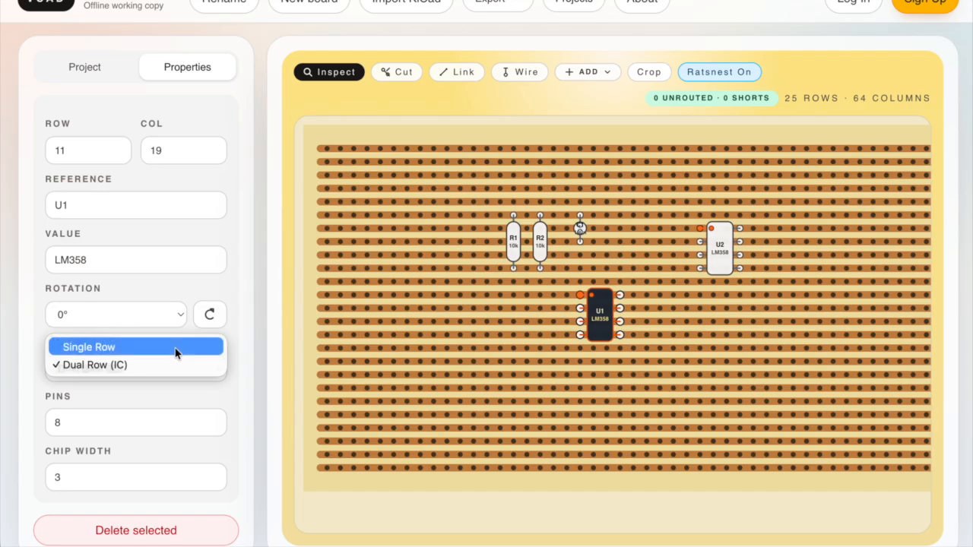
{"action": "left_click", "coordinate": [213, 428]}
{"action": "left_click", "coordinate": [214, 428]}
{"action": "left_click", "coordinate": [213, 427]}
{"action": "left_click", "coordinate": [213, 427]}
{"action": "left_click", "coordinate": [213, 427]}
Set the three-pin part's reference to Q1 and its value to 2n2222.
{"action": "left_click_drag", "start_coordinate": [148, 211], "coordinate": [44, 211]}
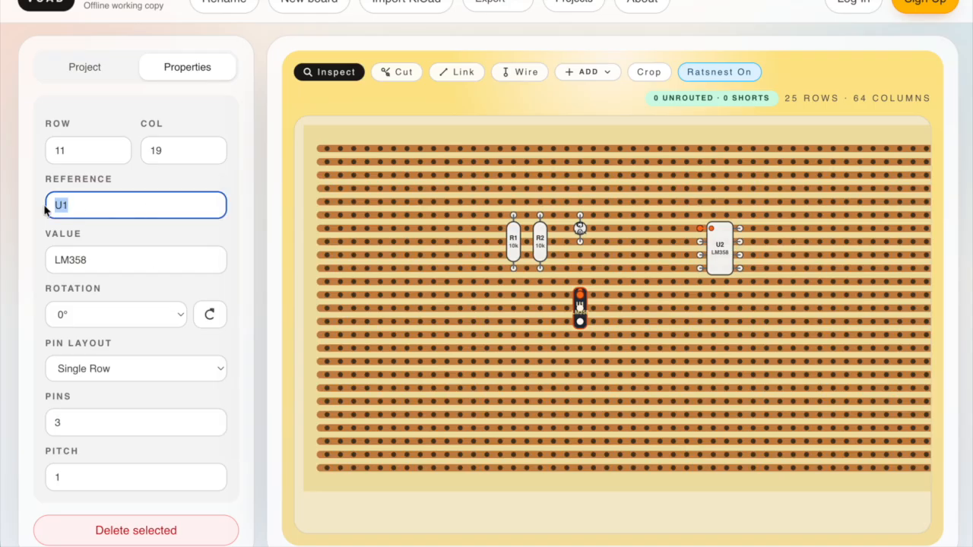
{"action": "type", "text": "Q1"}
{"action": "key", "text": "Tab"}
{"action": "type", "text": "2n222"}
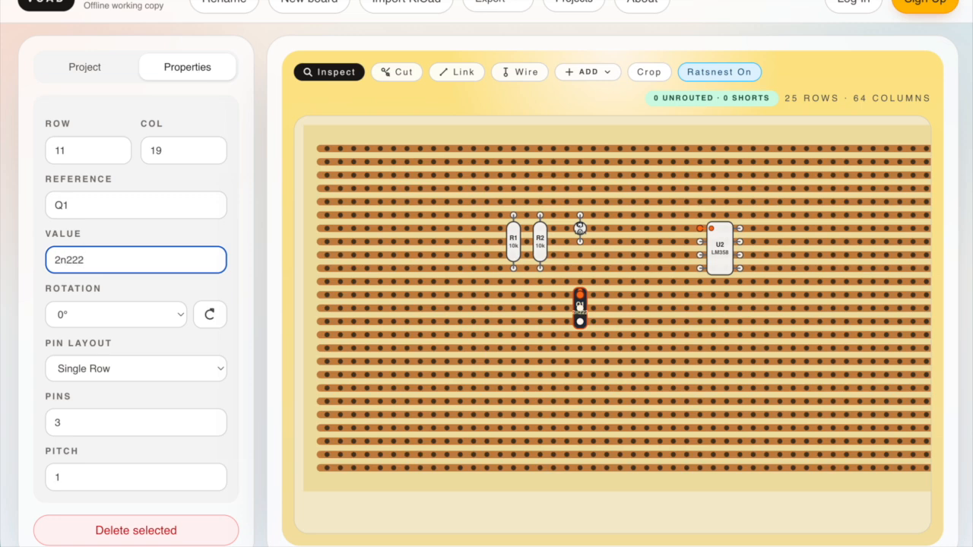
{"action": "type", "text": "2"}
{"action": "key", "text": "Tab"}
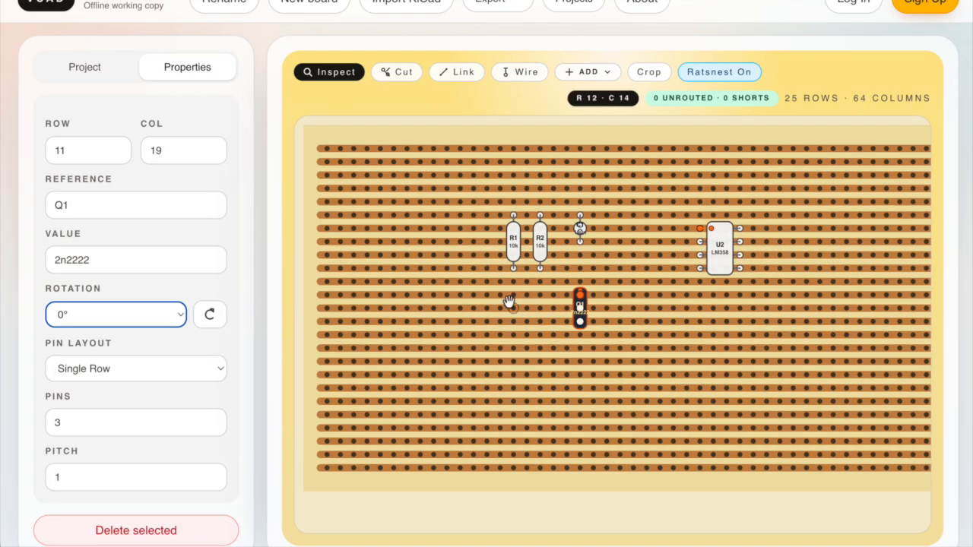
Rotate resistor R2 to 180° and position it at row 12, column 17, next to Q1.
{"action": "left_click", "coordinate": [540, 237]}
{"action": "left_click_drag", "start_coordinate": [540, 237], "coordinate": [514, 308]}
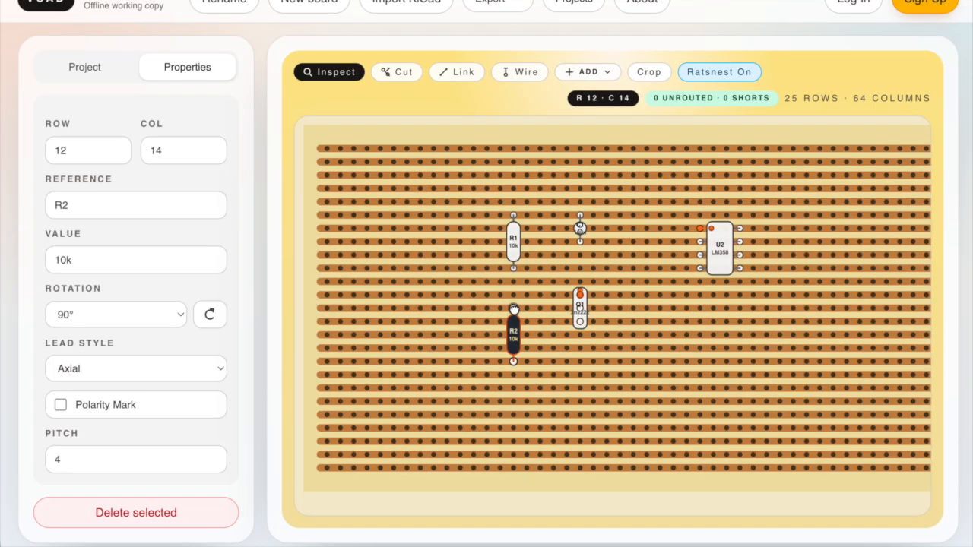
{"action": "left_click", "coordinate": [210, 315]}
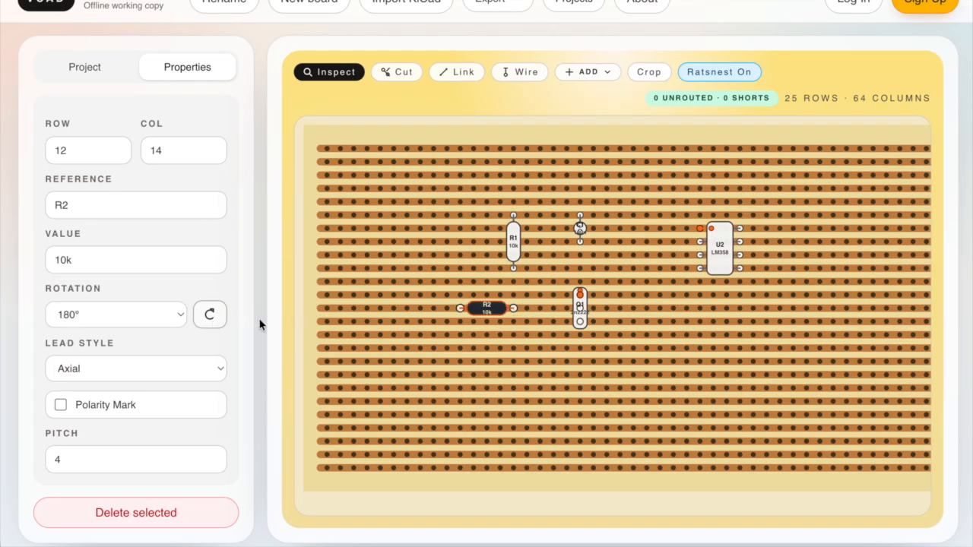
{"action": "left_click_drag", "start_coordinate": [491, 316], "coordinate": [559, 315]}
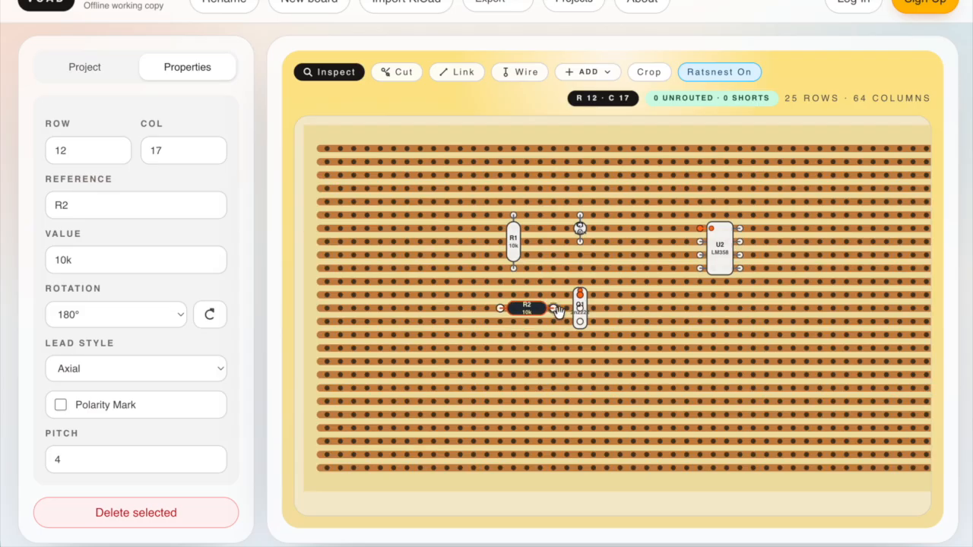
Move resistor R1 to row 7, column 21 and capacitor C1 to row 10, column 23.
{"action": "left_click", "coordinate": [515, 244]}
{"action": "left_click_drag", "start_coordinate": [515, 247], "coordinate": [606, 245]}
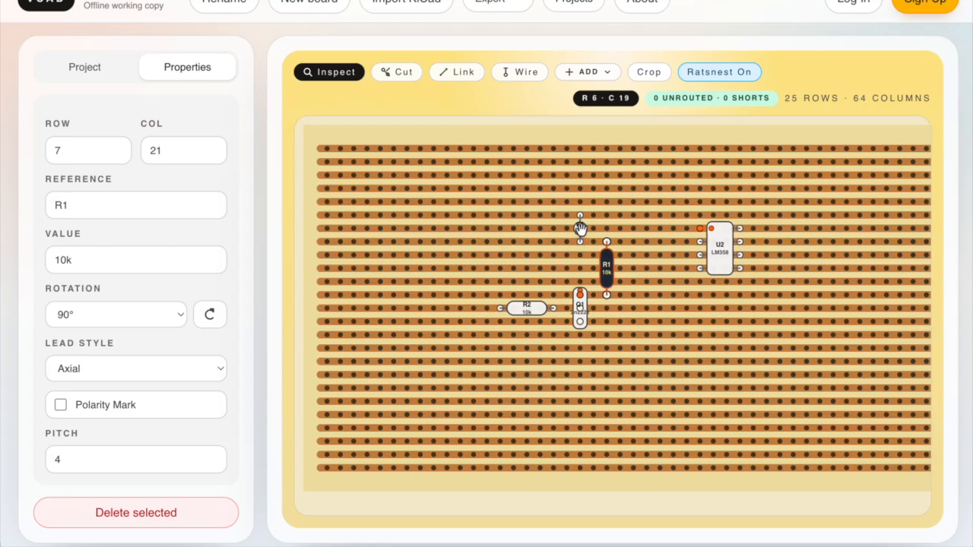
{"action": "left_click_drag", "start_coordinate": [580, 228], "coordinate": [631, 288]}
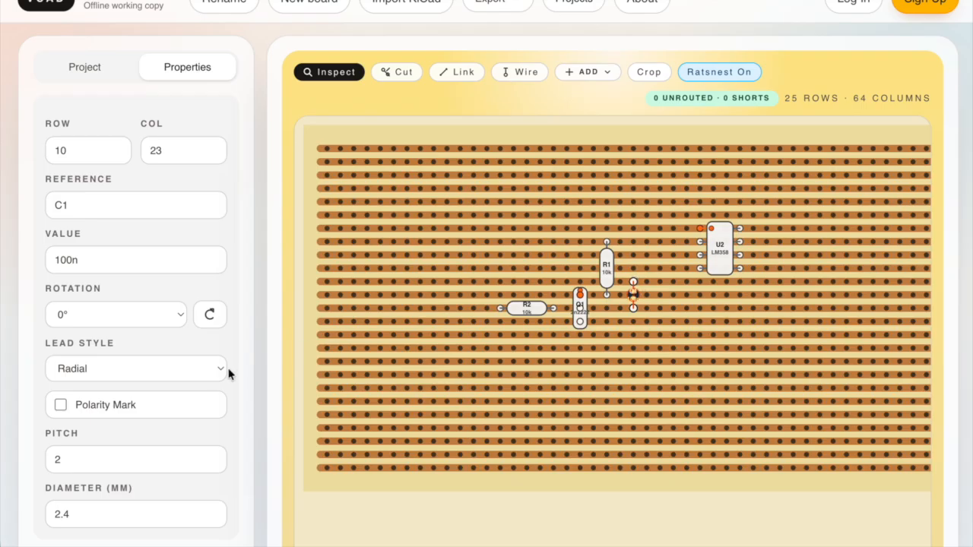
Change the radial capacitor's reference to D1 and its value to led.
{"action": "double_click", "coordinate": [102, 203]}
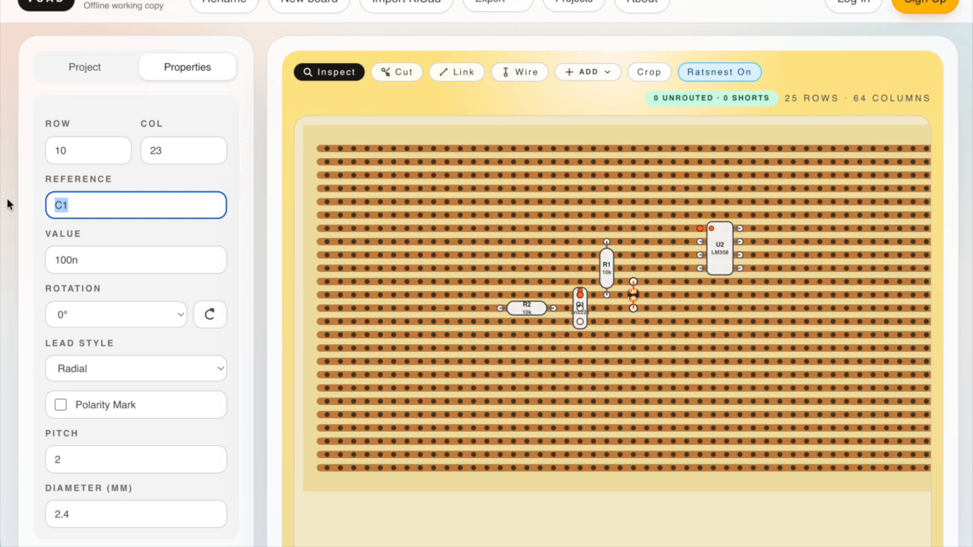
{"action": "type", "text": "D1"}
{"action": "key", "text": "Tab"}
{"action": "key", "text": "BackSpace"}
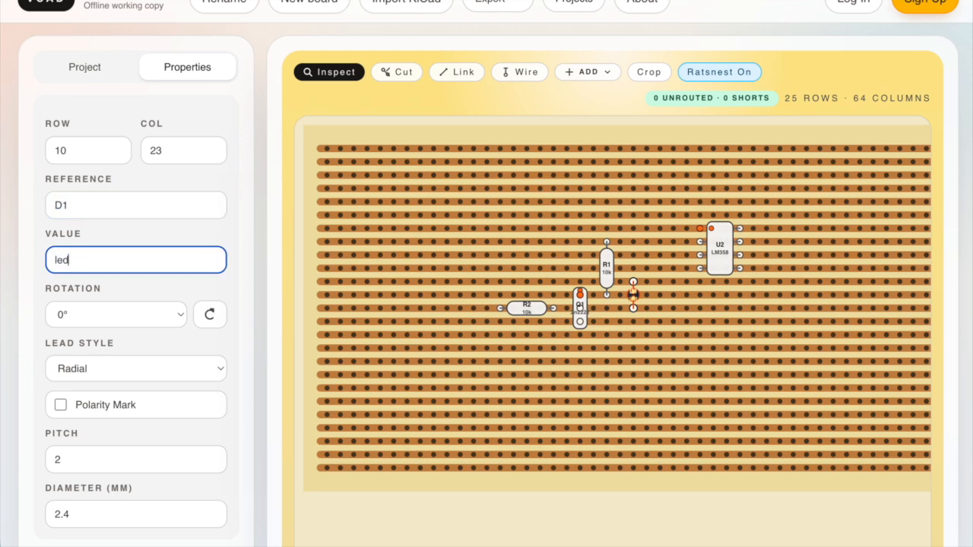
Set D1's pitch to 1 and its diameter to 5 mm.
{"action": "left_click", "coordinate": [212, 464]}
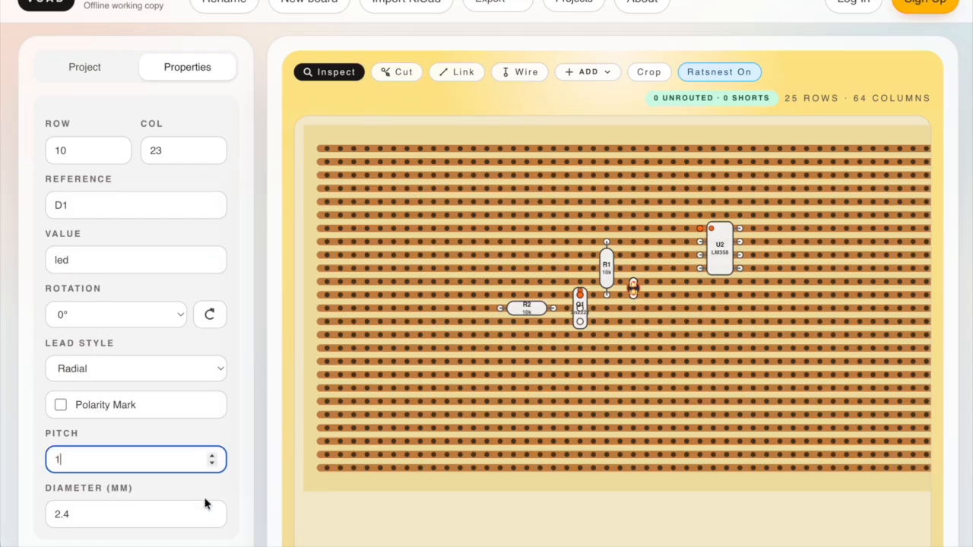
{"action": "scroll", "coordinate": [195, 499], "scroll_direction": "down", "scroll_amount": 1}
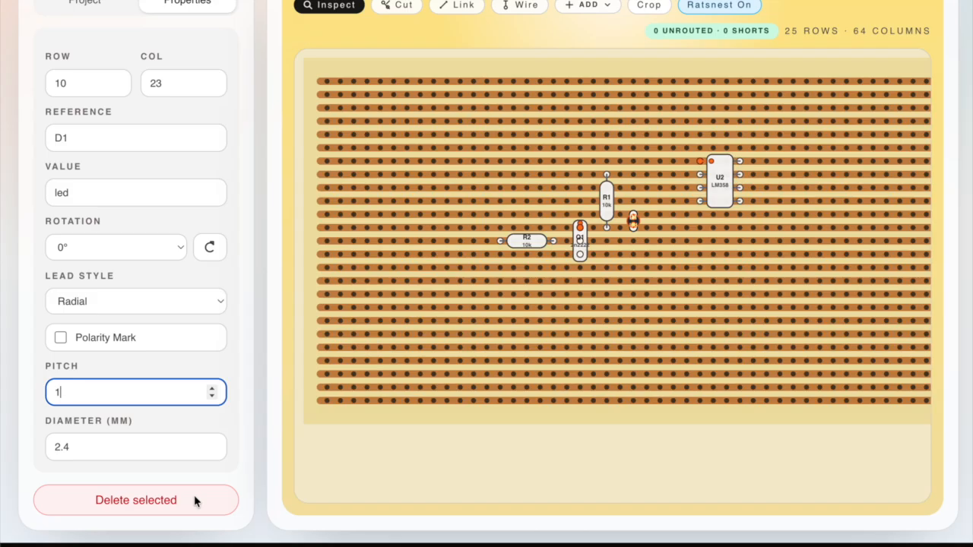
{"action": "left_click_drag", "start_coordinate": [128, 445], "coordinate": [29, 450]}
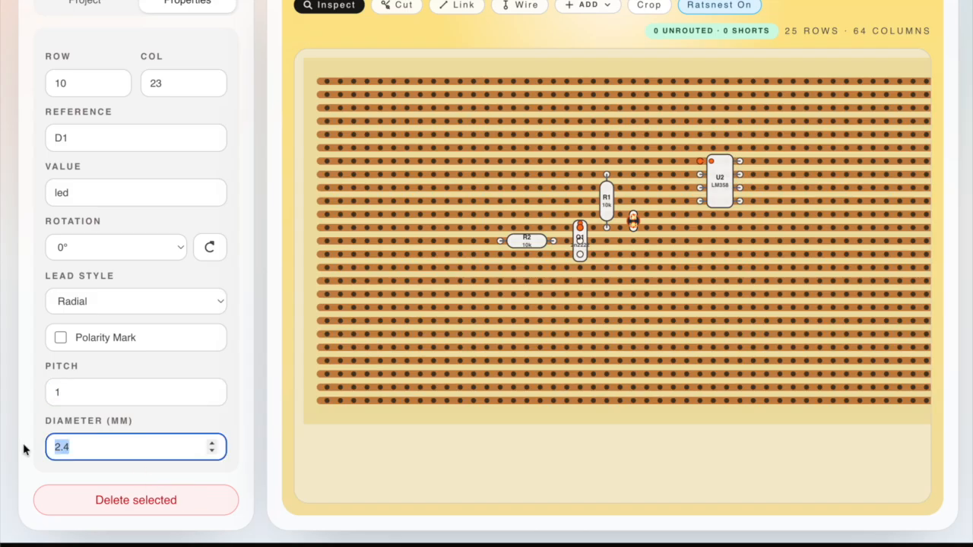
{"action": "type", "text": "5"}
{"action": "key", "text": "Tab"}
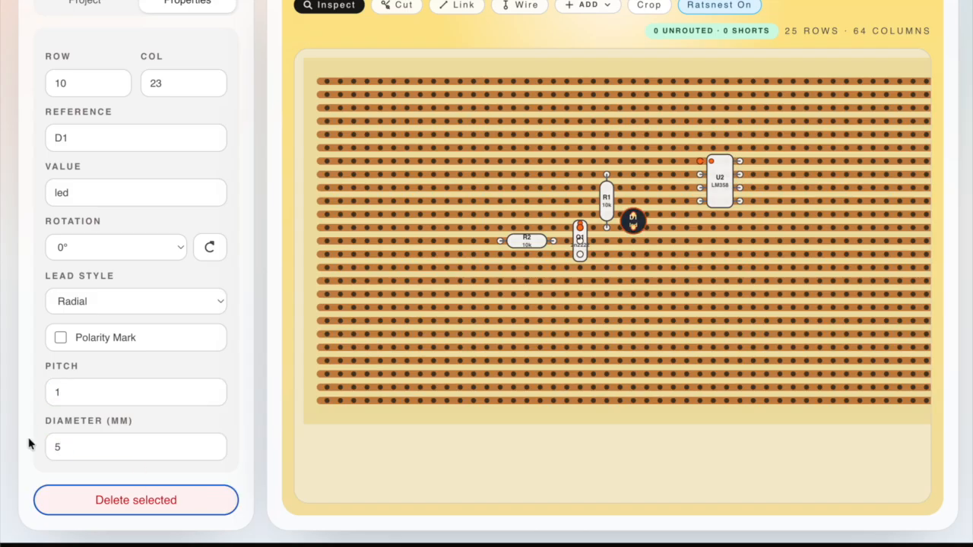
Move chip U2 to row 6, column 30 and reduce it to 4 pins.
{"action": "left_click_drag", "start_coordinate": [727, 195], "coordinate": [728, 198]}
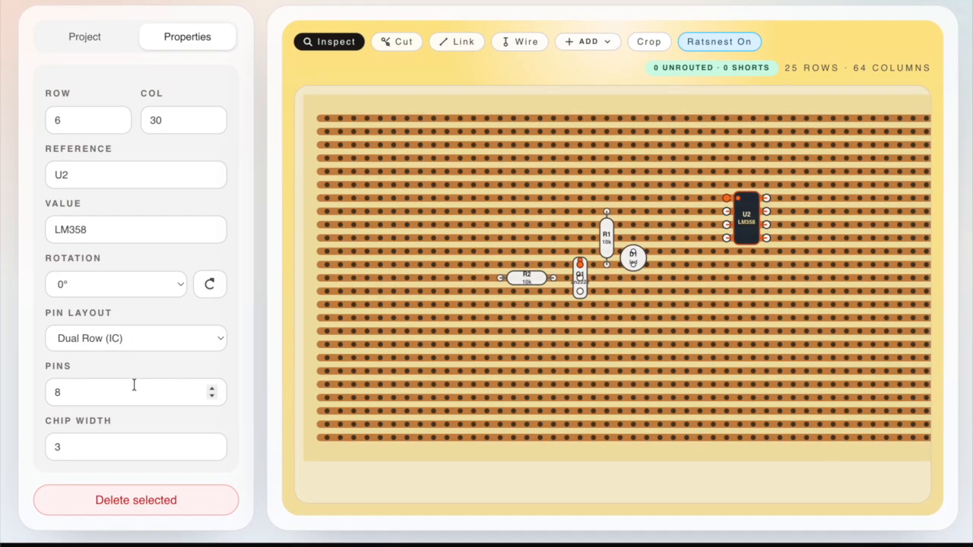
{"action": "double_click", "coordinate": [211, 398]}
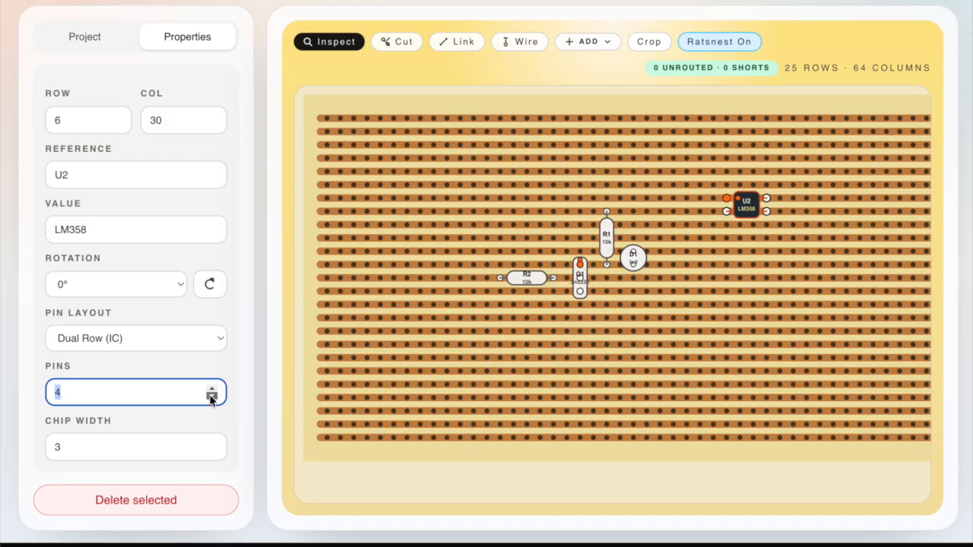
Set the four-pin chip's reference to sw with an empty value, and place it at row 12, column 9.
{"action": "left_click", "coordinate": [98, 181]}
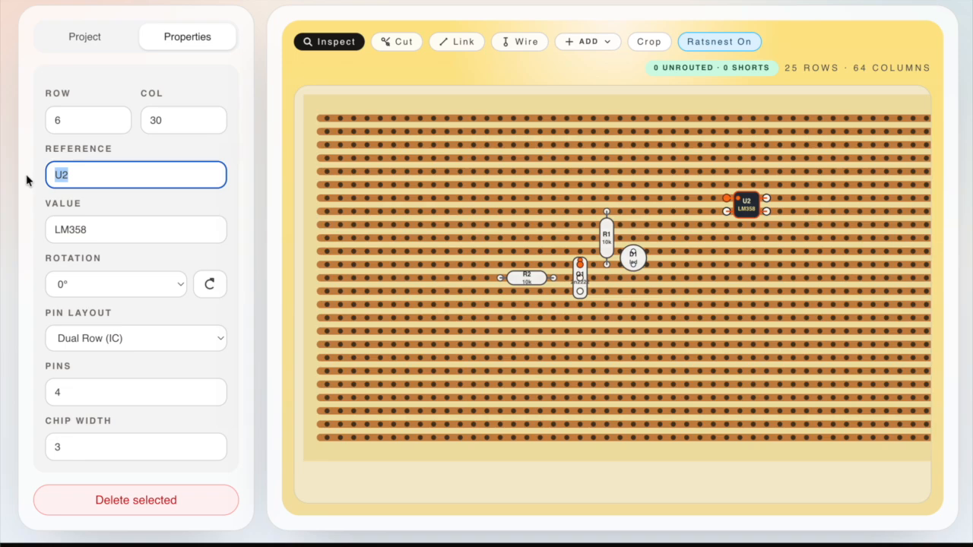
{"action": "type", "text": "sw"}
{"action": "key", "text": "Tab"}
{"action": "key", "text": "BackSpace"}
{"action": "key", "text": "Tab"}
{"action": "left_click_drag", "start_coordinate": [727, 205], "coordinate": [445, 279]}
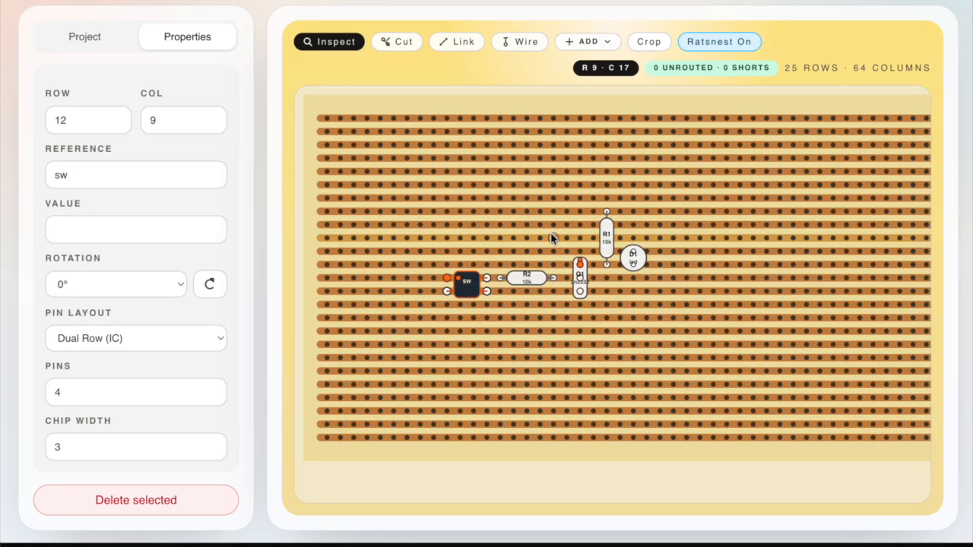
Cut the copper track under resistor R2 at row 12, column 15.
{"action": "left_click", "coordinate": [391, 41]}
{"action": "scroll", "coordinate": [391, 41], "scroll_direction": "up", "scroll_amount": 1}
{"action": "left_click", "coordinate": [527, 311]}
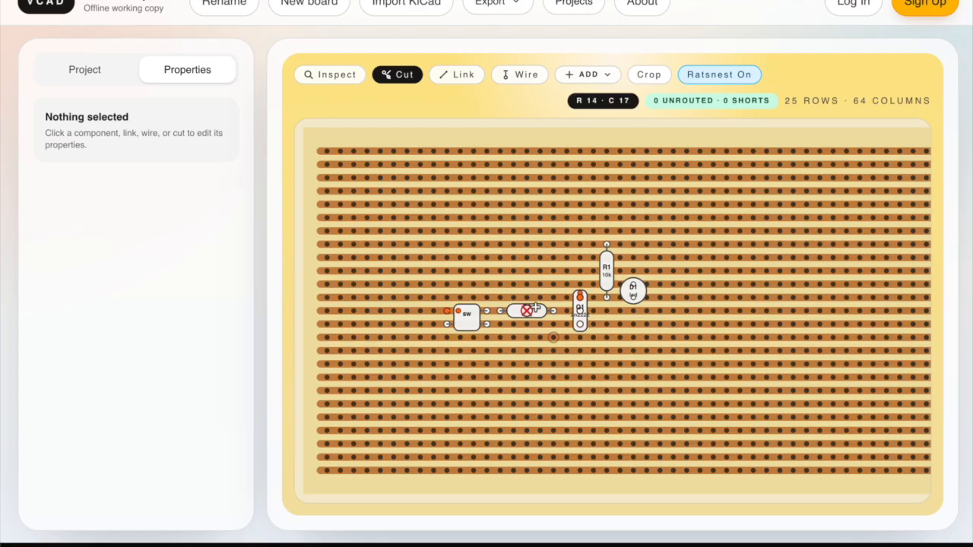
Add links from row 13 to row 7 in column 7 and from row 10 to row 13 in column 25.
{"action": "left_click", "coordinate": [444, 73]}
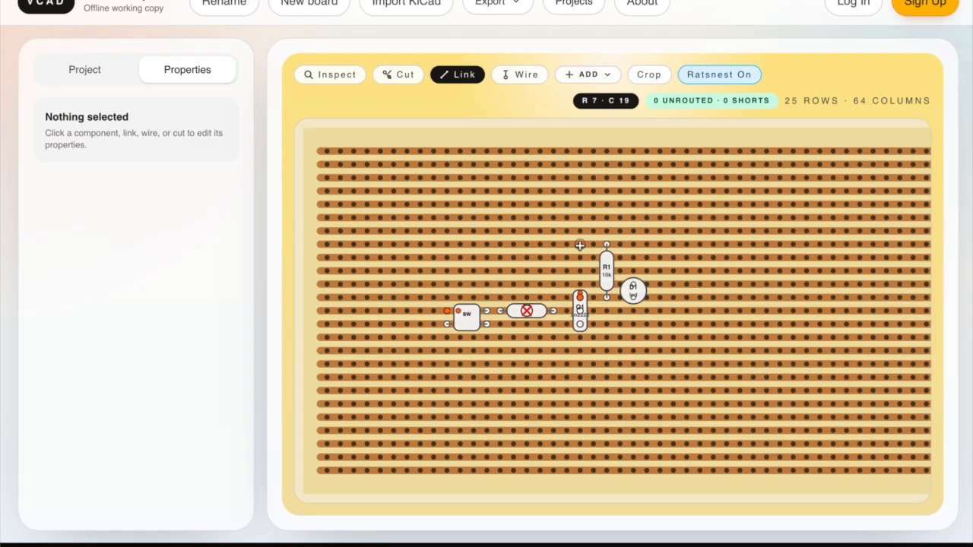
{"action": "left_click", "coordinate": [421, 325]}
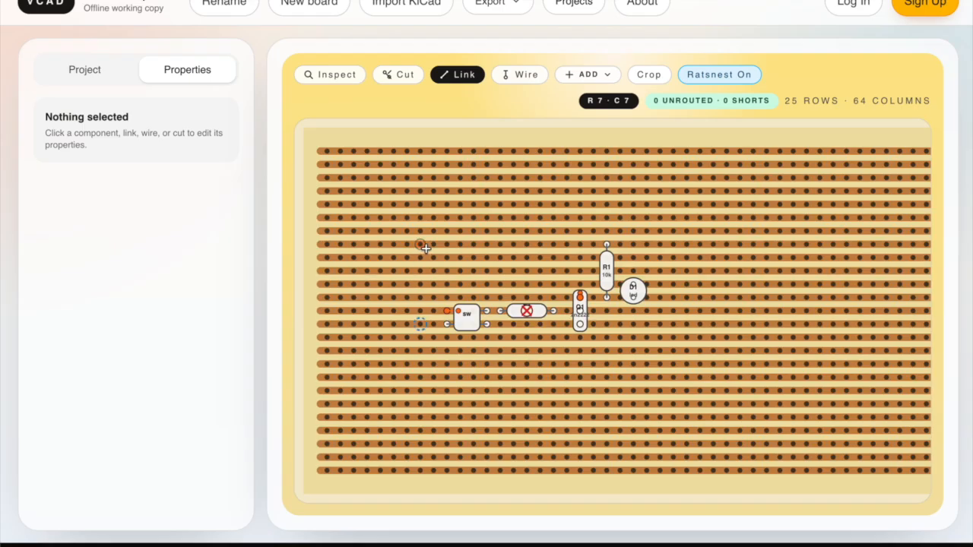
{"action": "left_click", "coordinate": [420, 245]}
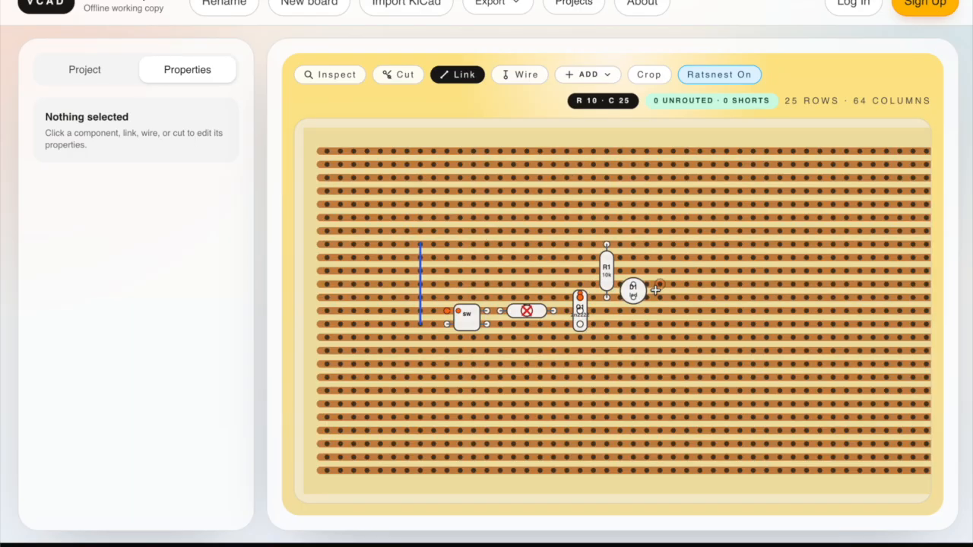
{"action": "left_click_drag", "start_coordinate": [659, 284], "coordinate": [659, 325]}
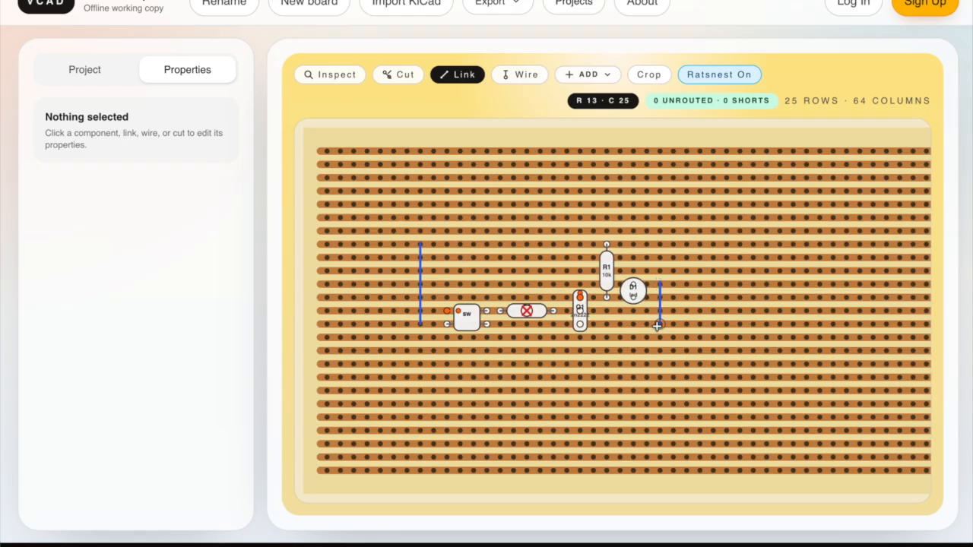
Add two wires in column 8, one at row 7 and one at row 13.
{"action": "left_click", "coordinate": [515, 78]}
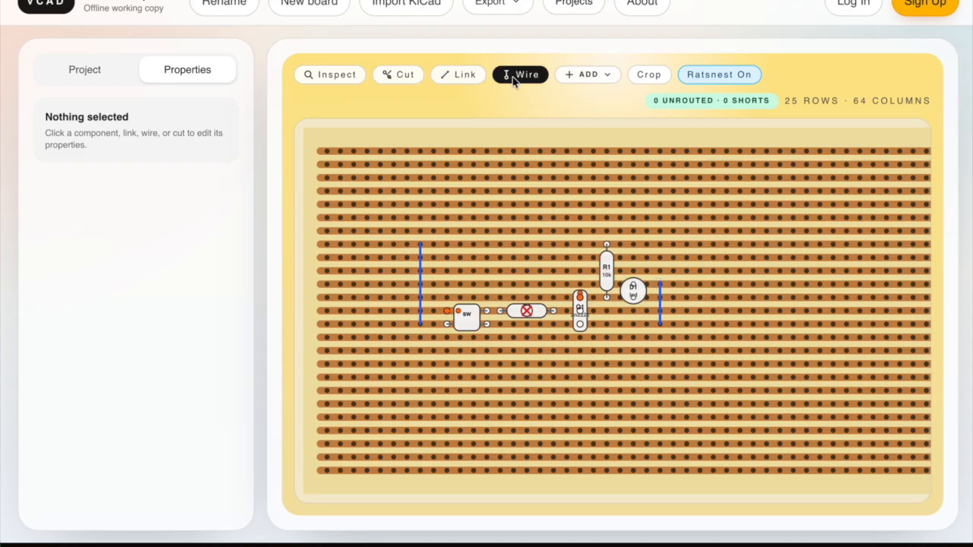
{"action": "left_click", "coordinate": [434, 248]}
{"action": "left_click", "coordinate": [430, 323]}
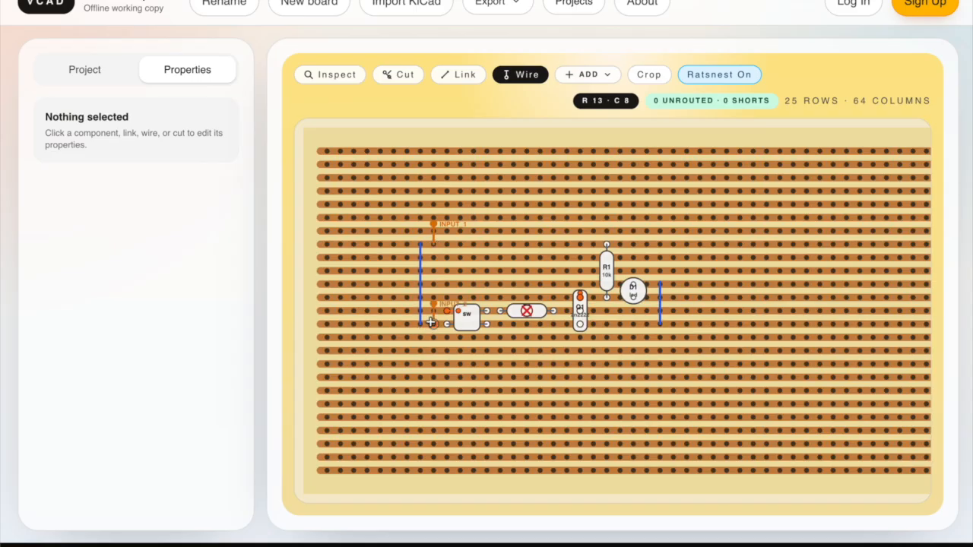
Set the signal name of the wire at row 7, column 8 to batt.
{"action": "left_click", "coordinate": [317, 75]}
{"action": "left_click", "coordinate": [435, 245]}
{"action": "left_click", "coordinate": [116, 224]}
{"action": "key", "text": "ctrl+a"}
{"action": "type", "text": "b"}
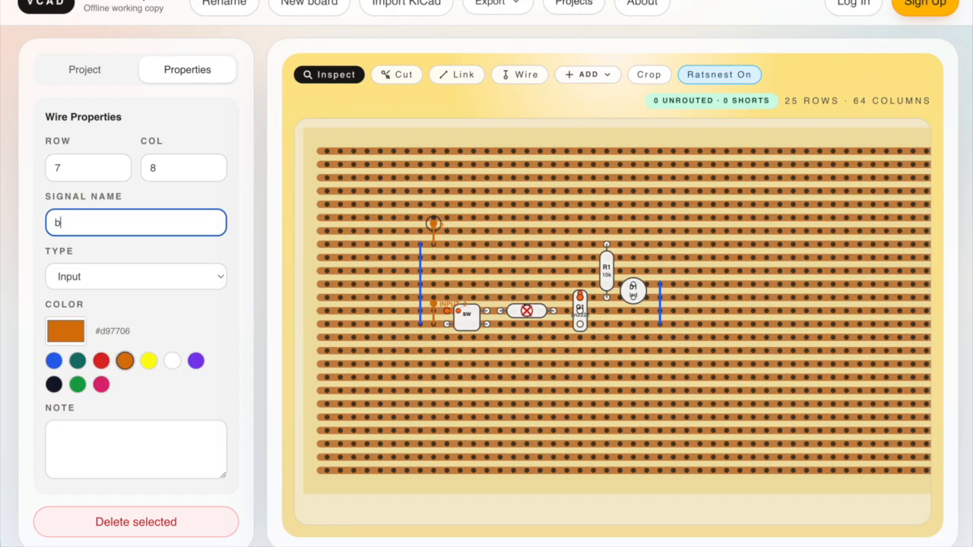
{"action": "type", "text": "att"}
Set the signal name of the wire at row 13, column 8 to gnd and deselect it.
{"action": "left_click", "coordinate": [433, 323]}
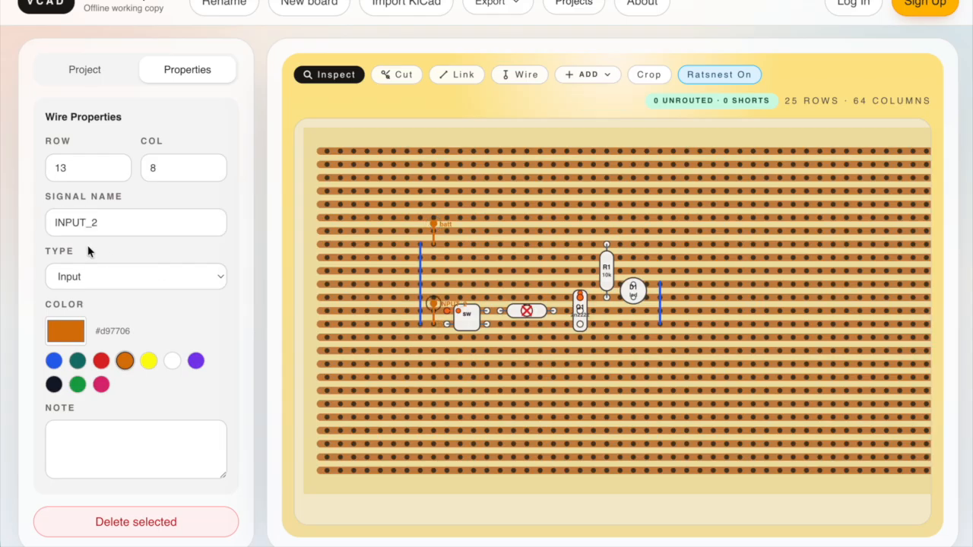
{"action": "left_click", "coordinate": [113, 222]}
{"action": "key", "text": "ctrl+a"}
{"action": "type", "text": "gn"}
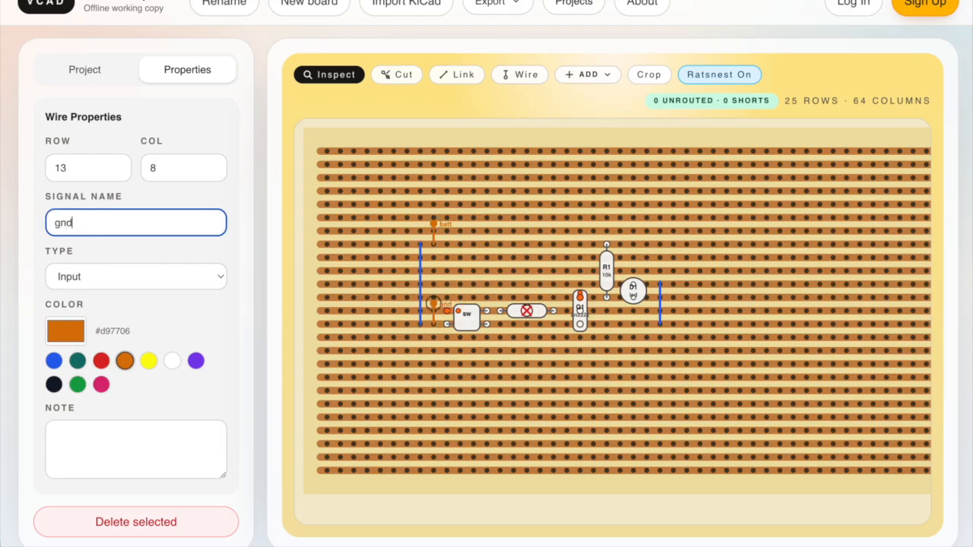
{"action": "left_click", "coordinate": [424, 371]}
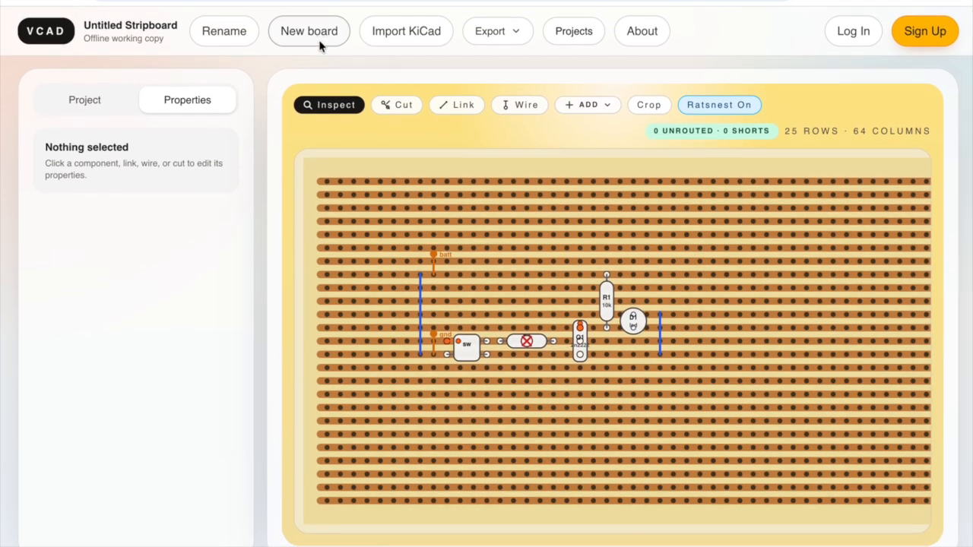
Start a new board replacing the current one, and import the KiCad schematic hall effect timer.kicad_sch from the hall effect timer folder.
{"action": "left_click", "coordinate": [309, 32]}
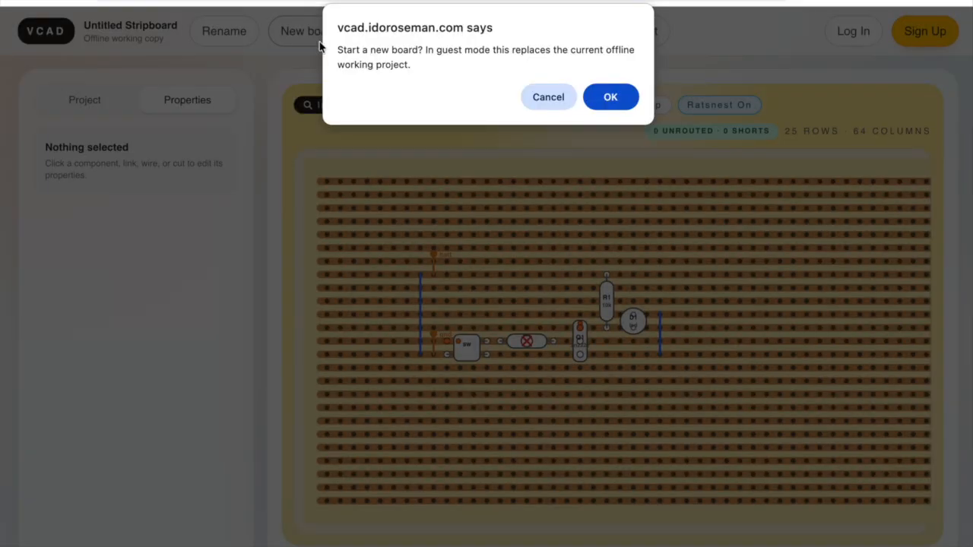
{"action": "left_click", "coordinate": [612, 96]}
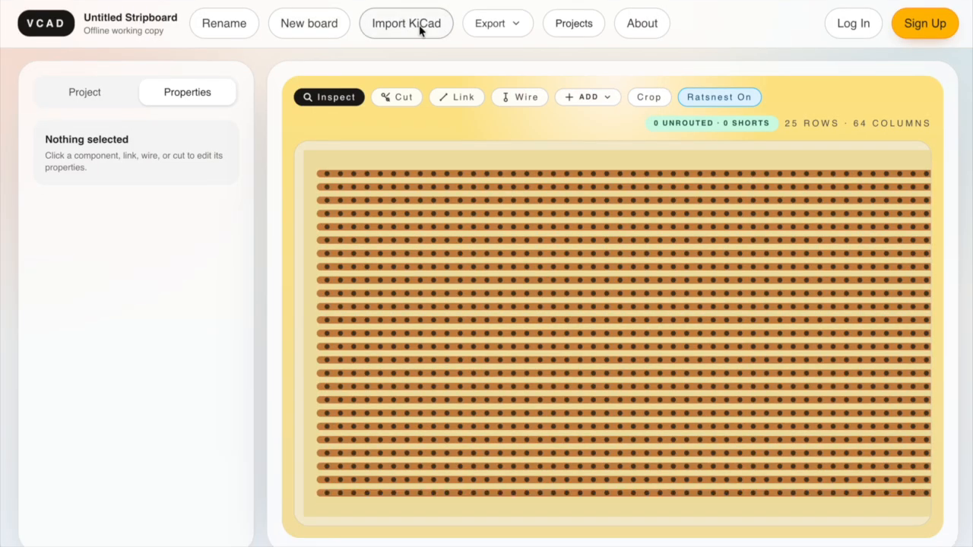
{"action": "left_click", "coordinate": [419, 24]}
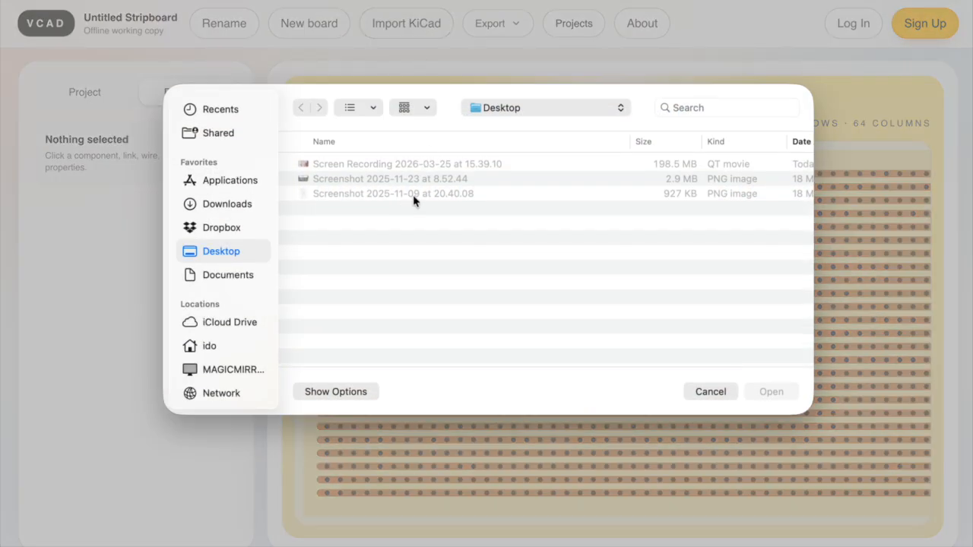
{"action": "left_click", "coordinate": [535, 109]}
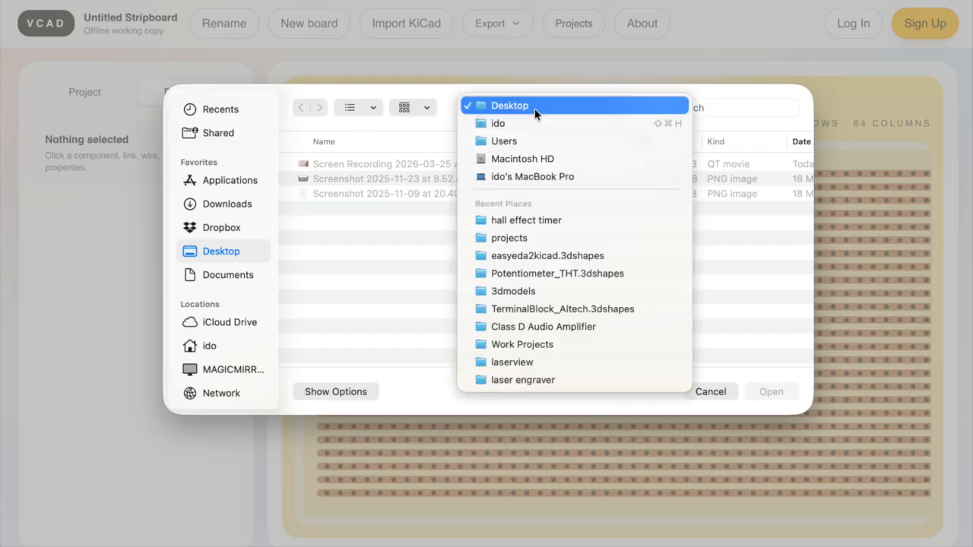
{"action": "left_click", "coordinate": [548, 222]}
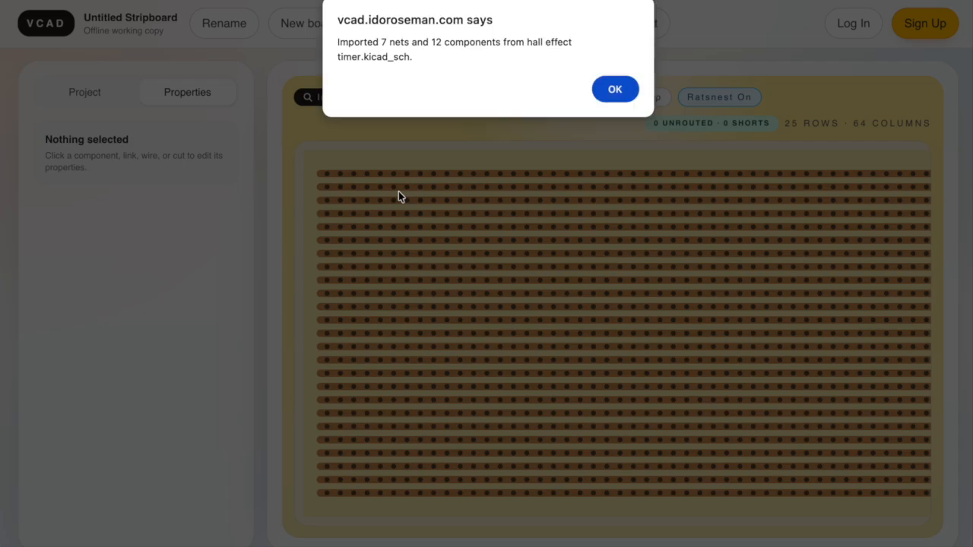
{"action": "left_click", "coordinate": [617, 88]}
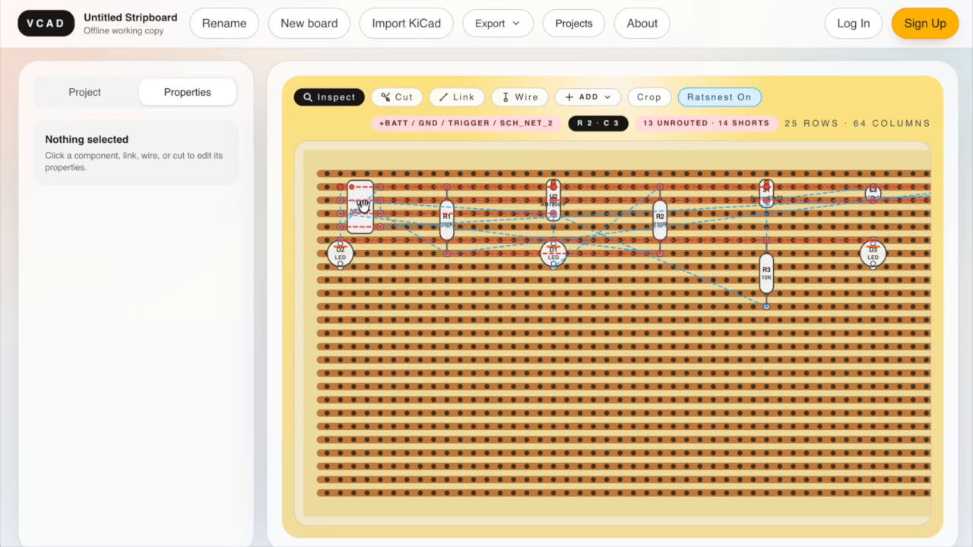
Move chip U1 to row 11, column 10, and cut the four tracks between its pin rows at column 12, rows 11 to 14.
{"action": "left_click_drag", "start_coordinate": [363, 205], "coordinate": [464, 324]}
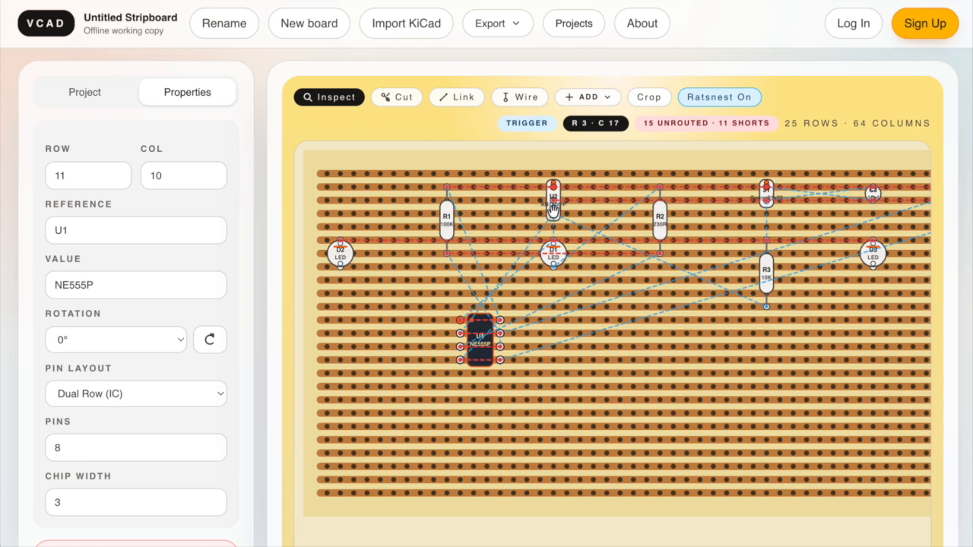
{"action": "left_click", "coordinate": [397, 97]}
{"action": "left_click", "coordinate": [487, 321]}
{"action": "left_click", "coordinate": [487, 335]}
{"action": "left_click", "coordinate": [487, 349]}
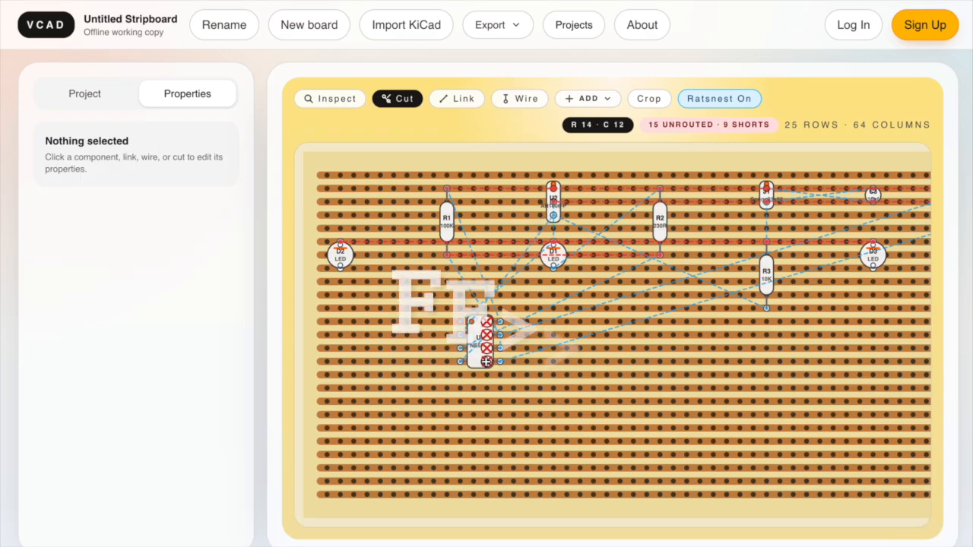
{"action": "left_click", "coordinate": [486, 362]}
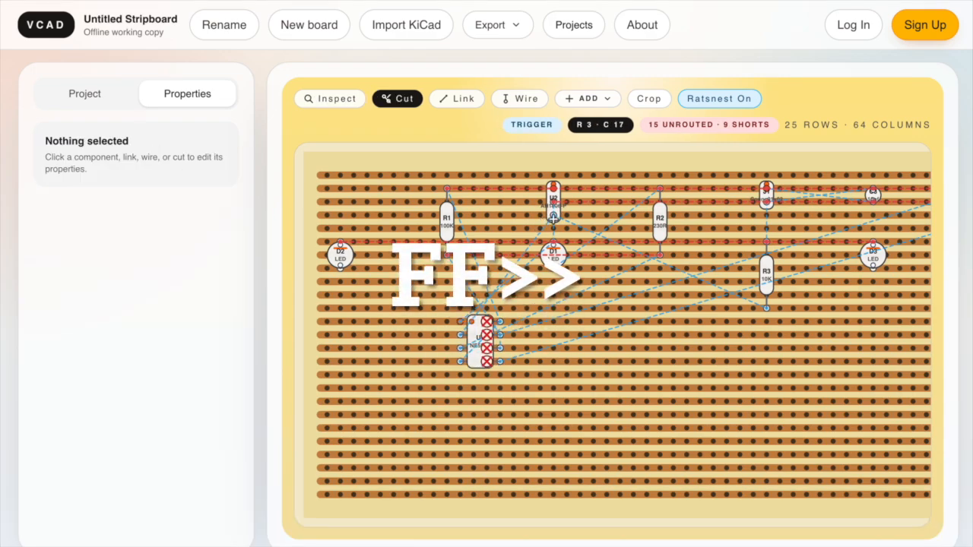
Move U2 into column 9 beside U1's upper pins and resistor R3 into column 8 next to it.
{"action": "left_click", "coordinate": [329, 98]}
{"action": "left_click_drag", "start_coordinate": [554, 201], "coordinate": [448, 308]}
{"action": "left_click", "coordinate": [487, 255]}
{"action": "left_click", "coordinate": [196, 255]}
{"action": "left_click_drag", "start_coordinate": [765, 273], "coordinate": [433, 301]}
Move resistor R2 into column 9 below U2 and rotate it, and bring LED D3 below U1.
{"action": "left_click_drag", "start_coordinate": [660, 222], "coordinate": [447, 383]}
{"action": "left_click_drag", "start_coordinate": [873, 255], "coordinate": [513, 401]}
{"action": "left_click", "coordinate": [447, 382]}
{"action": "key", "text": "r"}
{"action": "key", "text": "r"}
{"action": "left_click_drag", "start_coordinate": [447, 336], "coordinate": [447, 388]}
{"action": "mouse_move", "coordinate": [447, 316]}
{"action": "left_mouse_down"}
{"action": "mouse_move", "coordinate": [406, 356]}
{"action": "mouse_move", "coordinate": [448, 308]}
{"action": "left_mouse_up"}
{"action": "left_click_drag", "start_coordinate": [406, 358], "coordinate": [447, 385]}
Line up LEDs D3, D1 and D2 side by side below U1 in columns 11, 13 and 15.
{"action": "left_click_drag", "start_coordinate": [513, 396], "coordinate": [474, 395]}
{"action": "left_click_drag", "start_coordinate": [554, 255], "coordinate": [500, 401]}
{"action": "left_click_drag", "start_coordinate": [341, 255], "coordinate": [527, 400]}
Bring connector J1 and the capacitors closer to U1, placing C3 in column 7 beside R3.
{"action": "left_click_drag", "start_coordinate": [766, 192], "coordinate": [516, 314]}
{"action": "left_click_drag", "start_coordinate": [873, 195], "coordinate": [752, 289]}
{"action": "left_click_drag", "start_coordinate": [355, 198], "coordinate": [407, 368]}
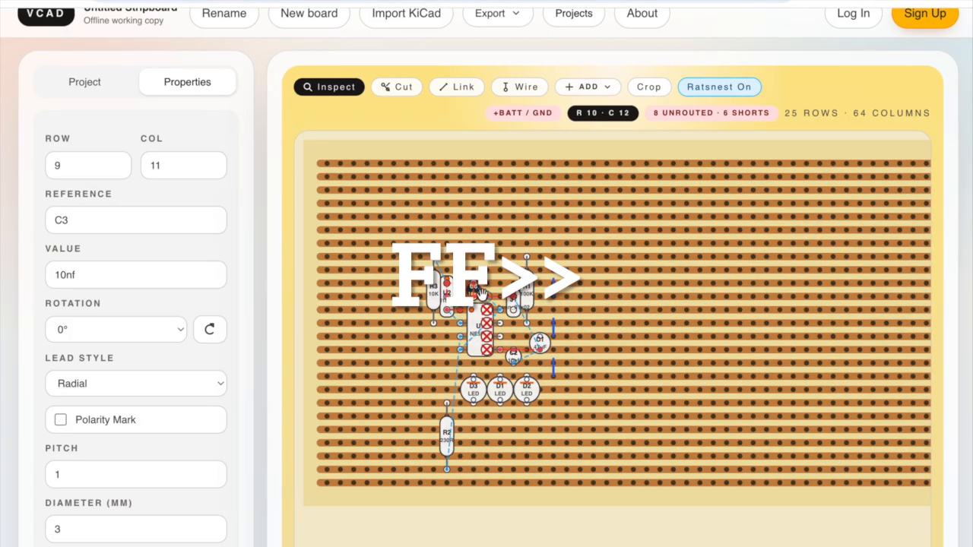
{"action": "left_click", "coordinate": [215, 394]}
{"action": "left_click_drag", "start_coordinate": [447, 283], "coordinate": [420, 302]}
Place connector J1 at row 11, column 6 and rotate it to 180°.
{"action": "left_click", "coordinate": [473, 289]}
{"action": "key", "text": "r"}
{"action": "key", "text": "r"}
{"action": "left_click", "coordinate": [209, 330]}
{"action": "left_click", "coordinate": [209, 330]}
{"action": "left_click_drag", "start_coordinate": [407, 368], "coordinate": [407, 305]}
{"action": "left_click", "coordinate": [209, 330]}
{"action": "left_click", "coordinate": [209, 330]}
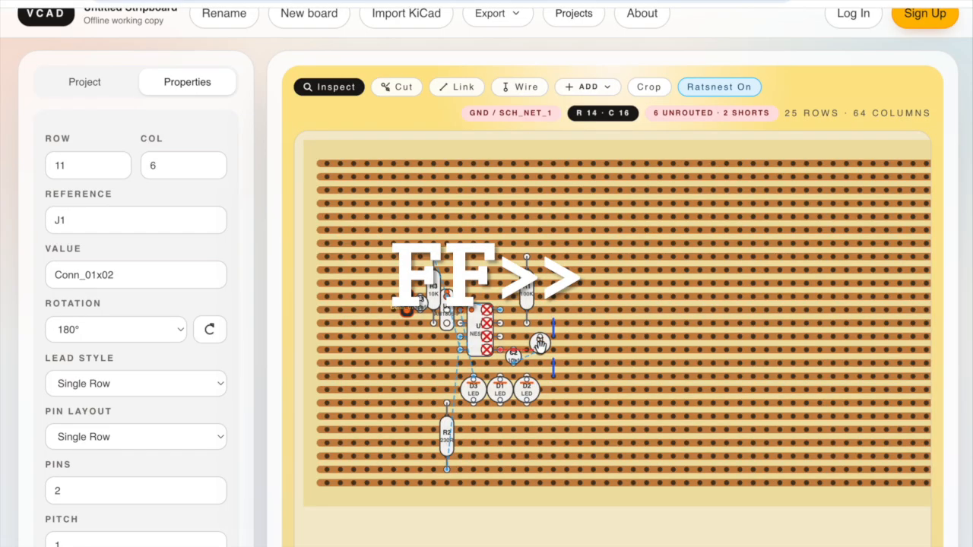
Adjust capacitor C1 to span rows 13 to 15 in column 16, and set R2 at row 18, column 9 with 270° rotation.
{"action": "left_click", "coordinate": [540, 344]}
{"action": "left_click", "coordinate": [211, 471]}
{"action": "left_click", "coordinate": [607, 390]}
{"action": "left_click_drag", "start_coordinate": [446, 434], "coordinate": [446, 369]}
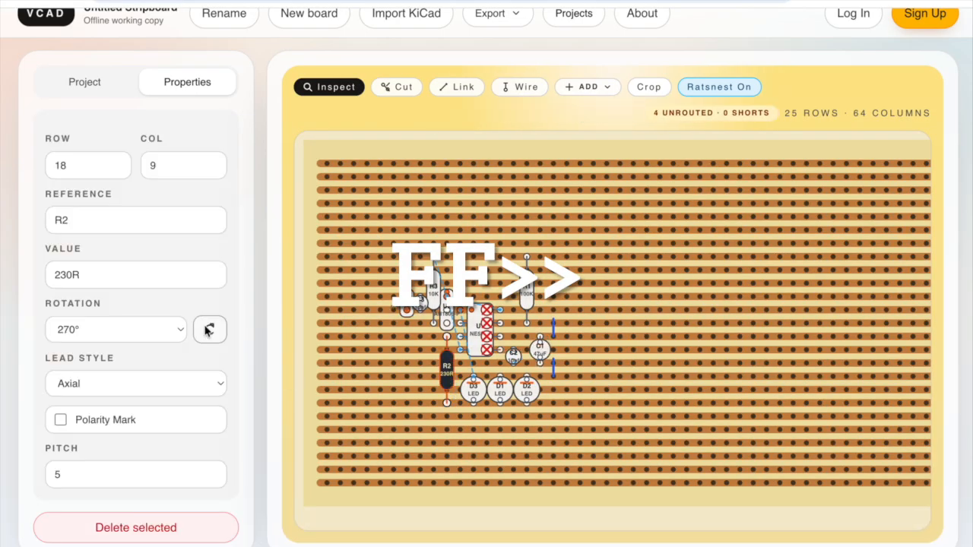
Add links in column 5 (rows 14 to 7), column 14 (rows 10 to 11), column 4 (rows 16 to 11) and column 10 (rows 10 to 7).
{"action": "left_click", "coordinate": [469, 91]}
{"action": "left_click_drag", "start_coordinate": [395, 348], "coordinate": [393, 257]}
{"action": "left_click_drag", "start_coordinate": [514, 296], "coordinate": [514, 311]}
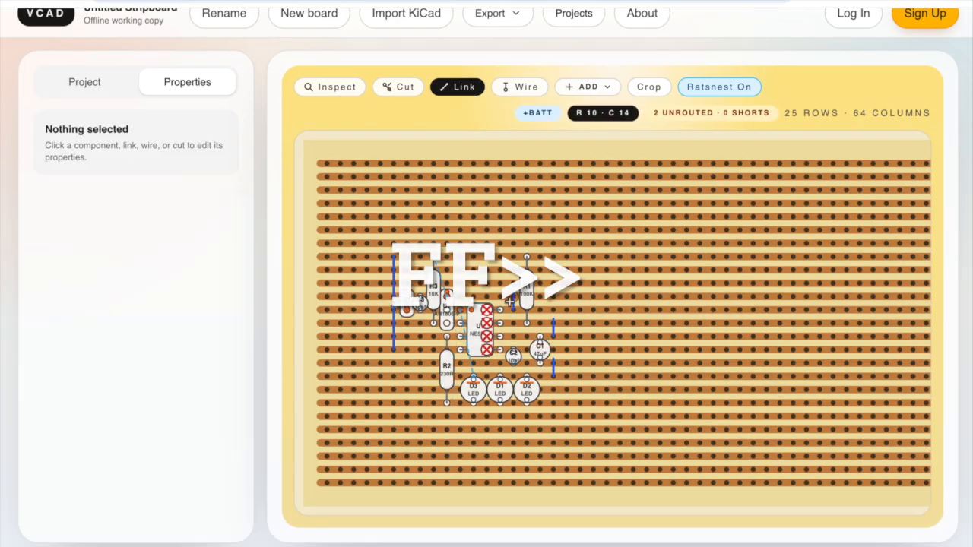
{"action": "left_click_drag", "start_coordinate": [381, 376], "coordinate": [381, 309]}
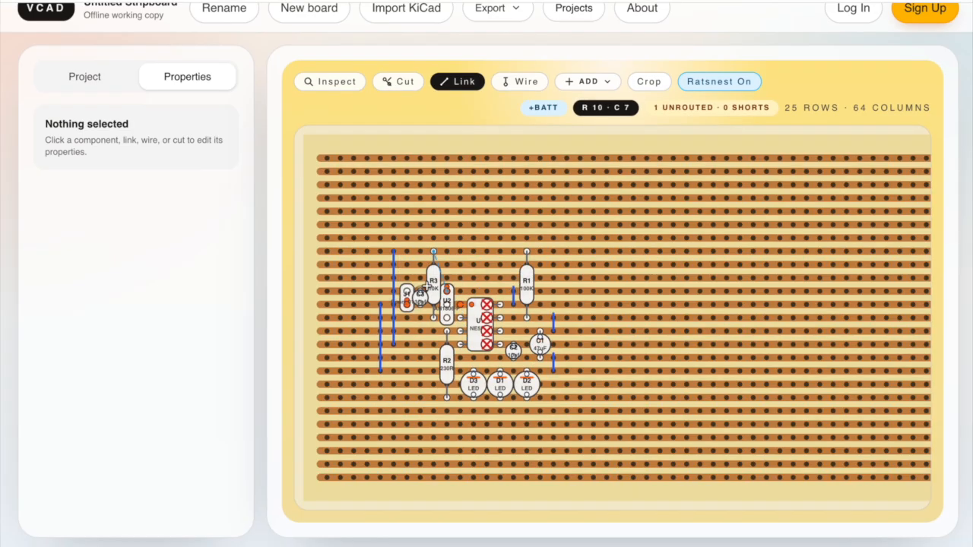
{"action": "left_click_drag", "start_coordinate": [463, 264], "coordinate": [463, 251]}
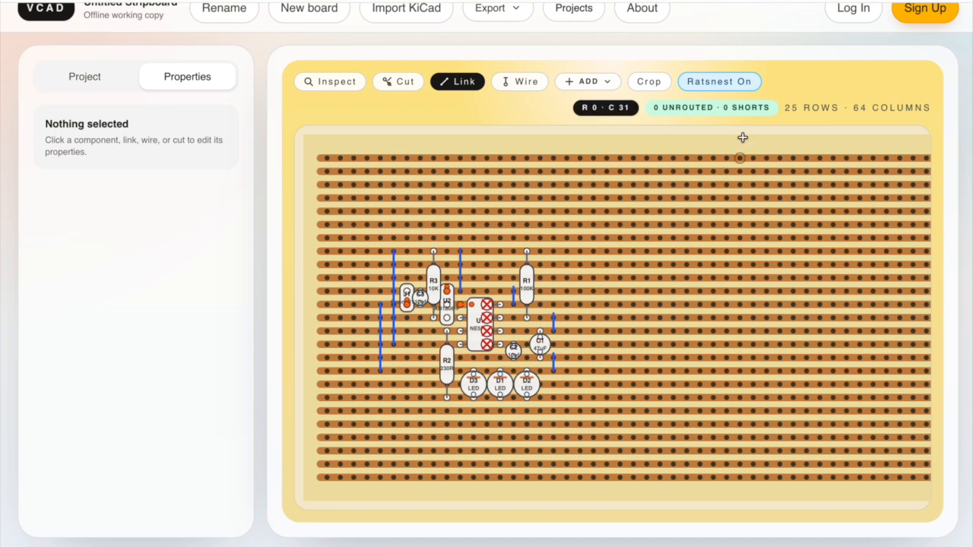
Crop the board to the area used by the circuit and export the layout as PNG.
{"action": "scroll", "coordinate": [485, 124], "scroll_direction": "down", "scroll_amount": 1}
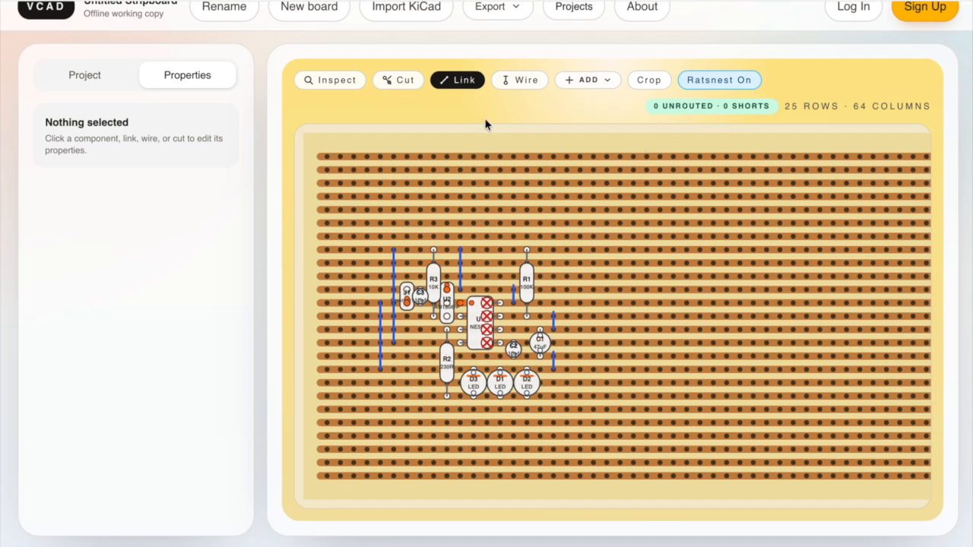
{"action": "left_click", "coordinate": [649, 80]}
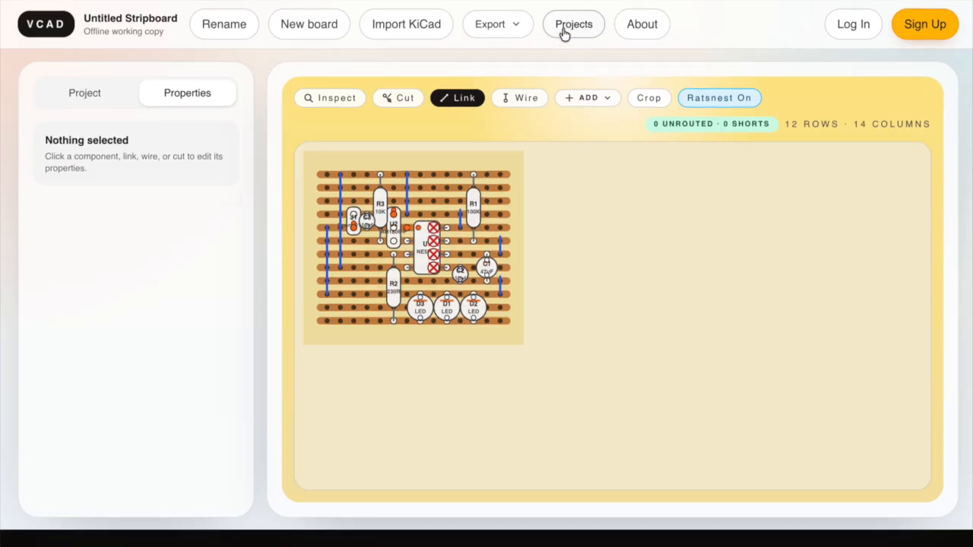
{"action": "left_click", "coordinate": [507, 28]}
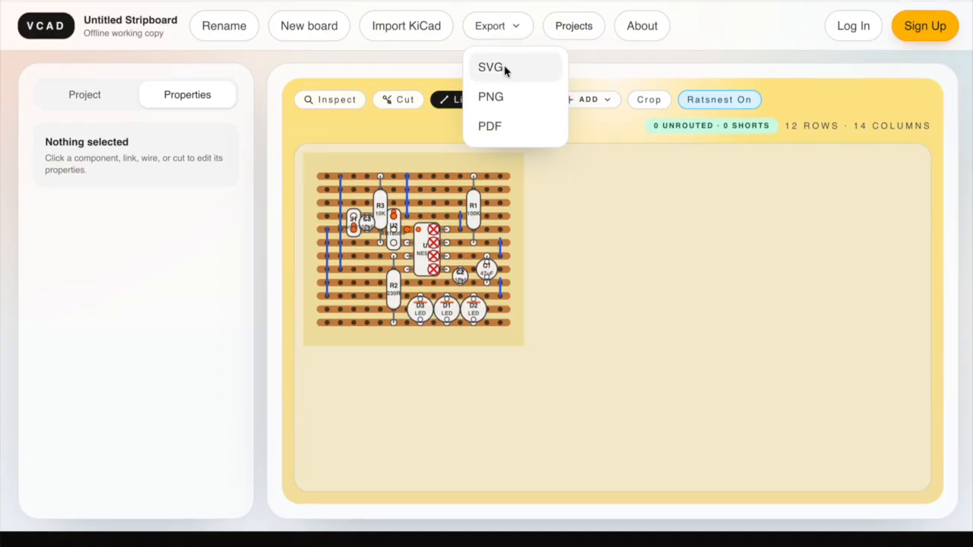
{"action": "left_click", "coordinate": [504, 95]}
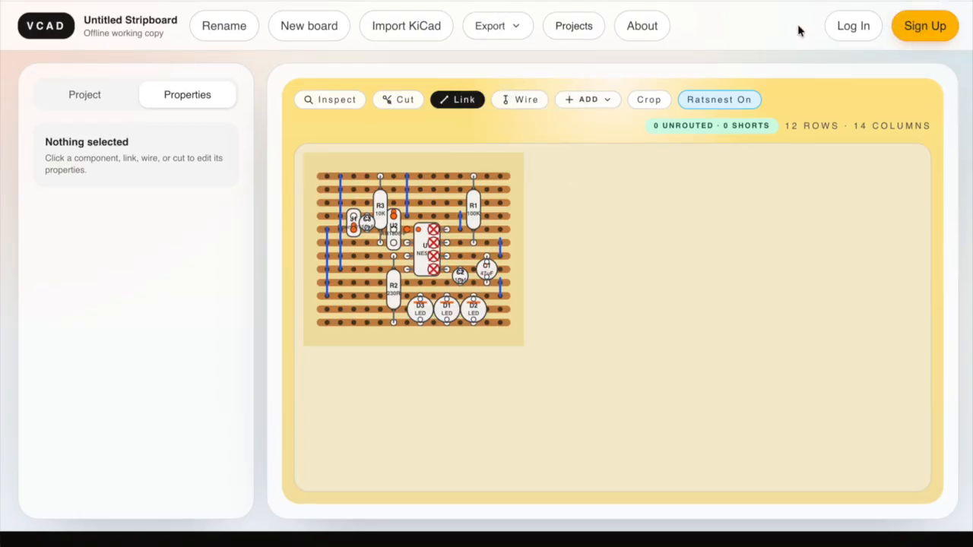
Sign in with the account's e-mail and password, and open the list of saved cloud projects.
{"action": "left_click", "coordinate": [845, 29]}
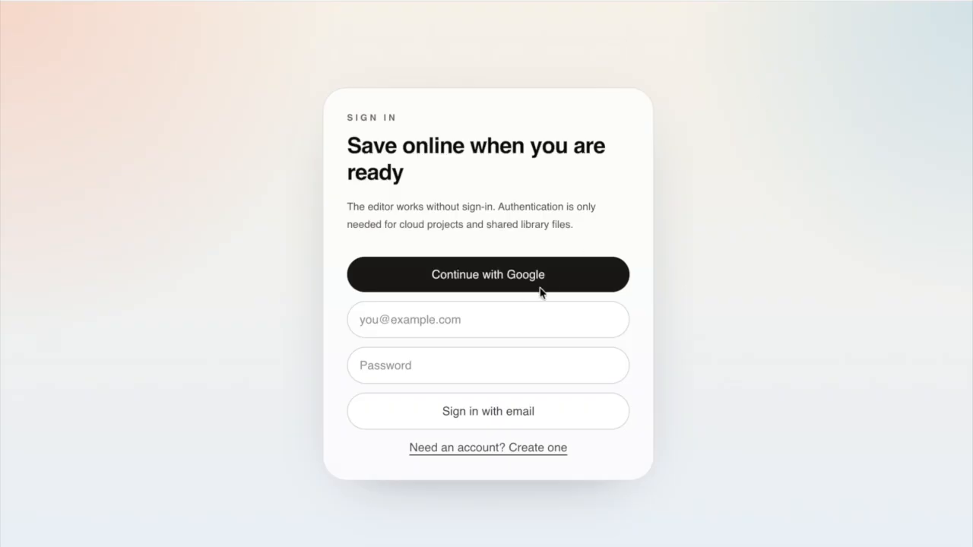
{"action": "left_click", "coordinate": [479, 325]}
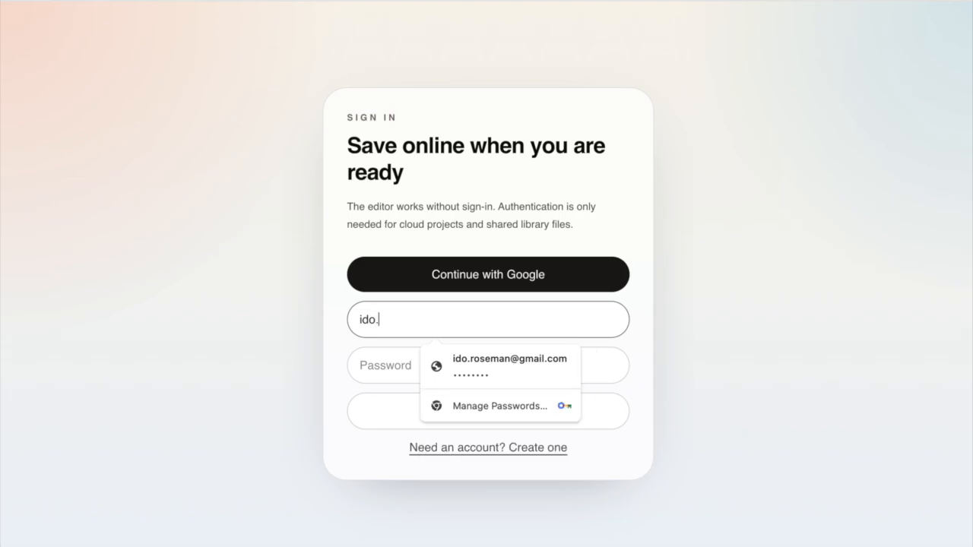
{"action": "key", "text": "Tab"}
{"action": "type", "text": "••••••••"}
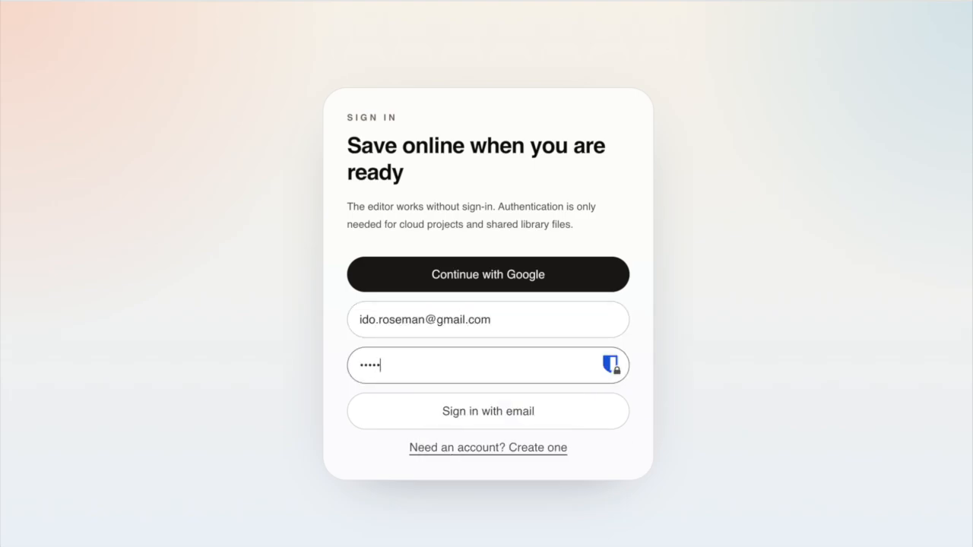
{"action": "left_click", "coordinate": [480, 412]}
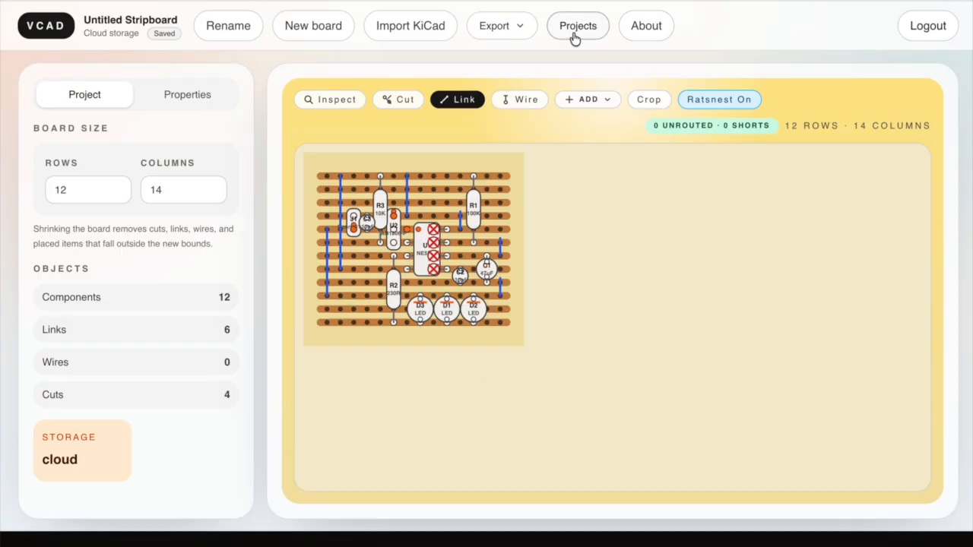
{"action": "left_click", "coordinate": [575, 27]}
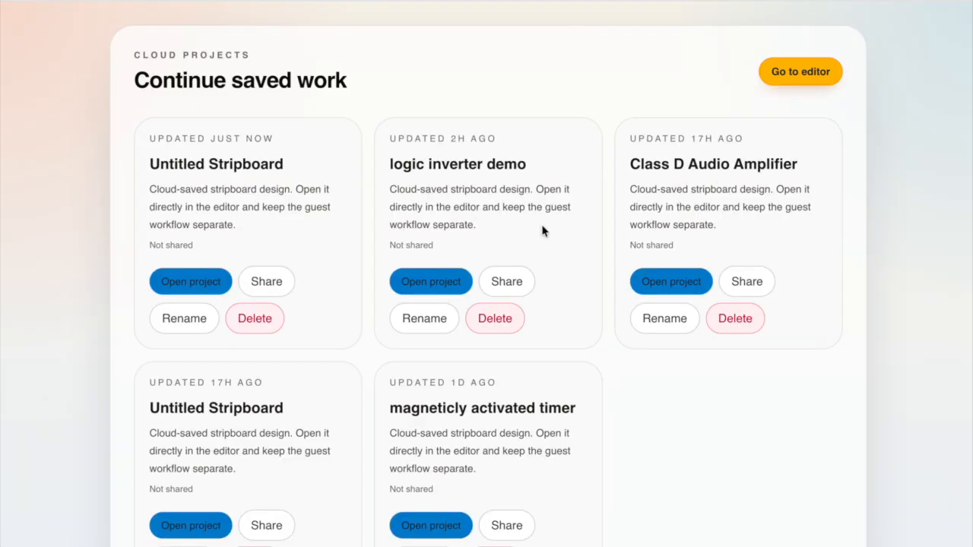